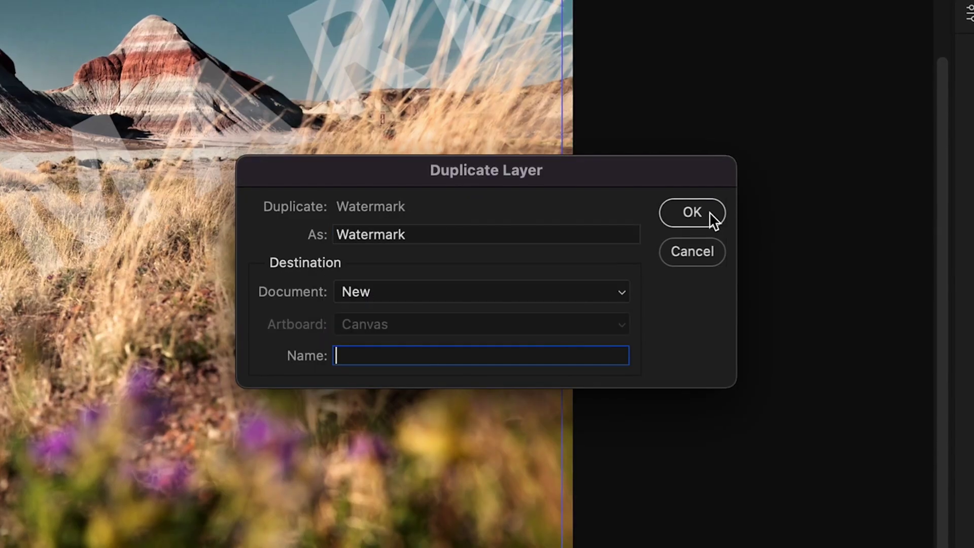
Step: Copy the Watermark layer to a new document, then record a 'Logo Watermark' action placing the B logo top-left
{"action": "left_click", "coordinate": [709, 215]}
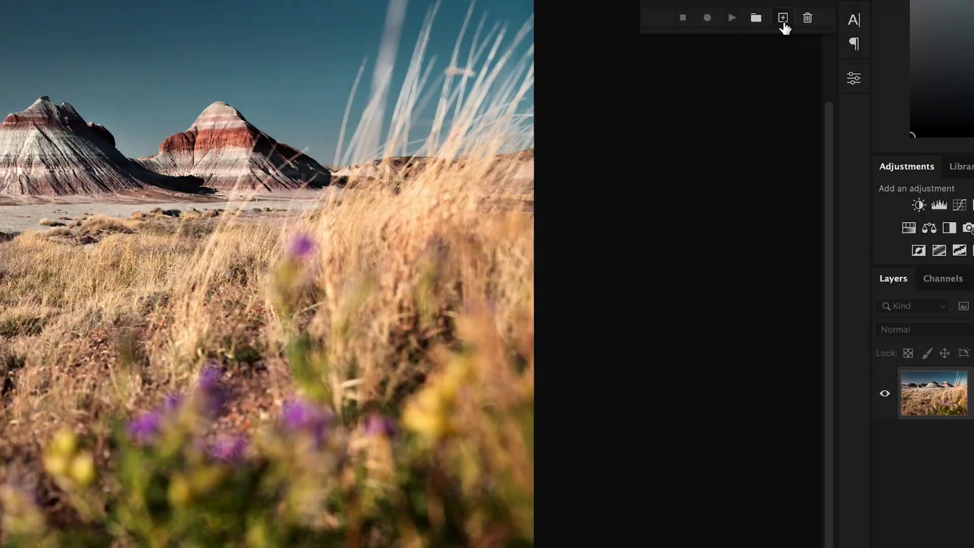
{"action": "left_click", "coordinate": [783, 18]}
{"action": "type", "text": "Logo Watermark"}
{"action": "left_click", "coordinate": [622, 252]}
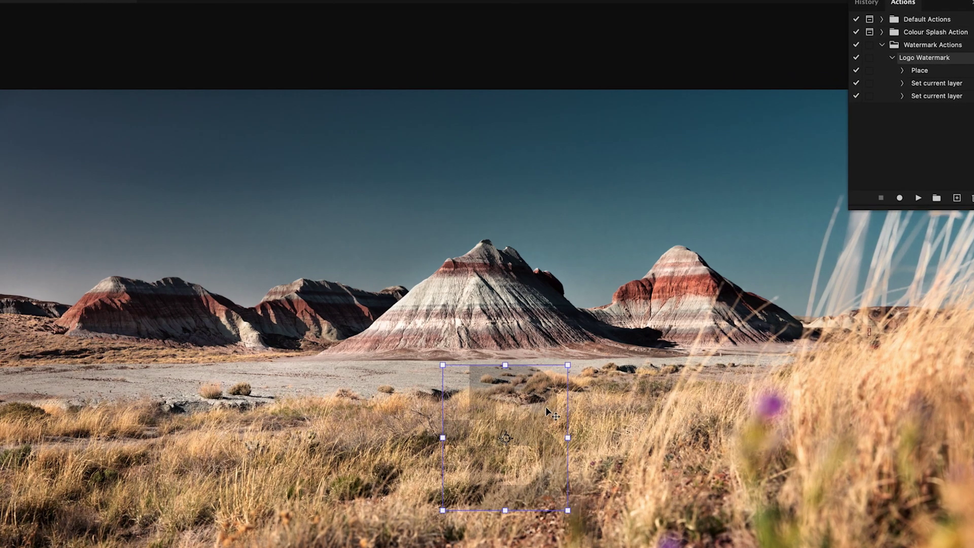
{"action": "left_click_drag", "start_coordinate": [546, 407], "coordinate": [103, 226]}
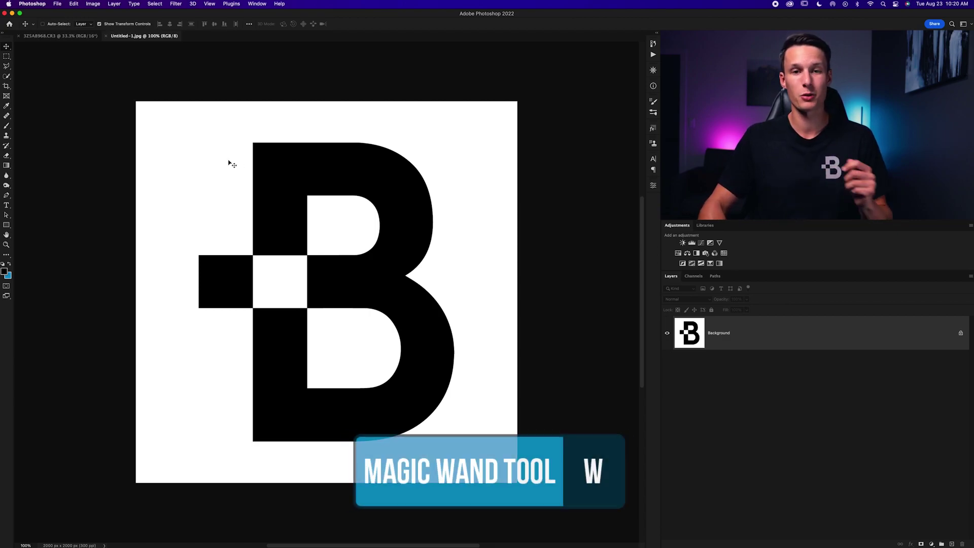
Step: Select with the Magic Wand (3 by 3 Average, Contiguous off), then add and invert a layer mask
{"action": "left_click", "coordinate": [6, 76]}
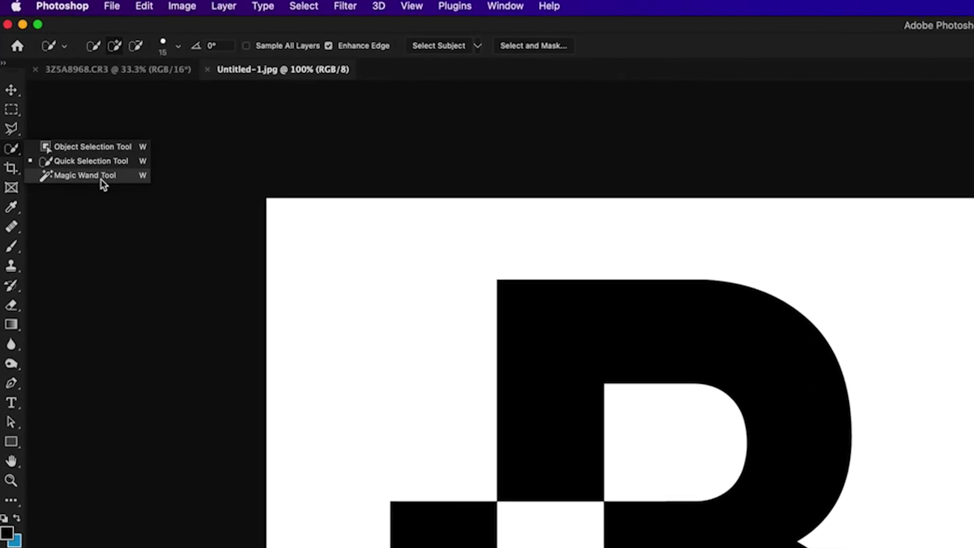
{"action": "left_click", "coordinate": [102, 182]}
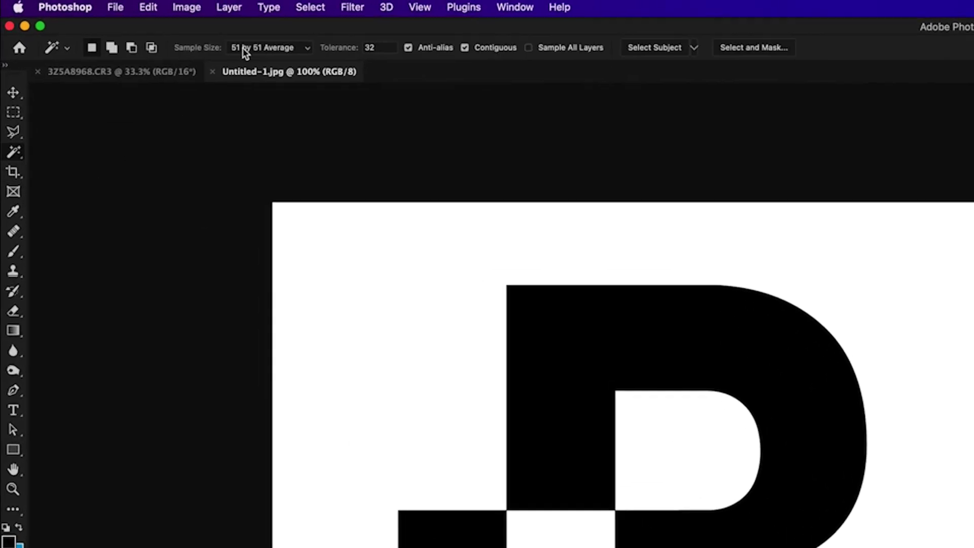
{"action": "left_click", "coordinate": [239, 46]}
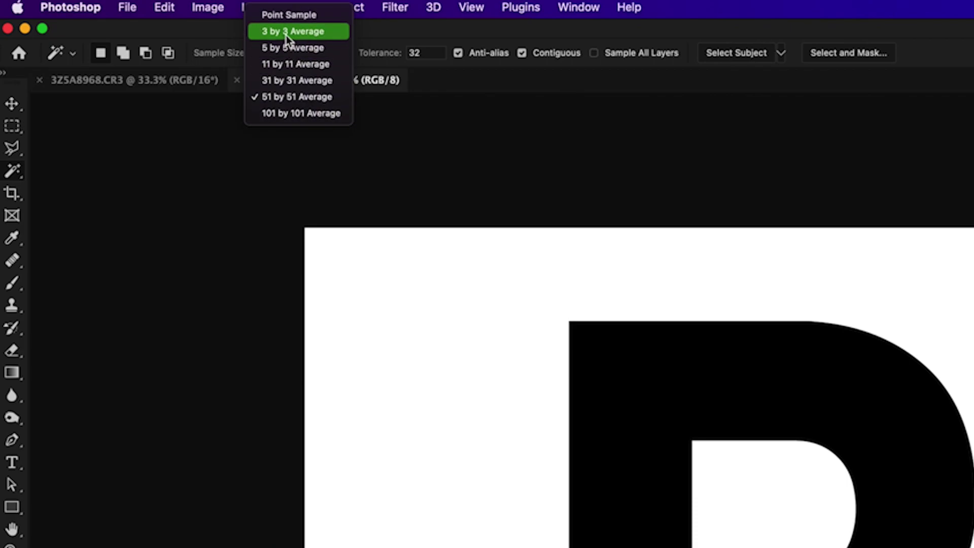
{"action": "left_click", "coordinate": [286, 36]}
{"action": "left_click", "coordinate": [523, 53]}
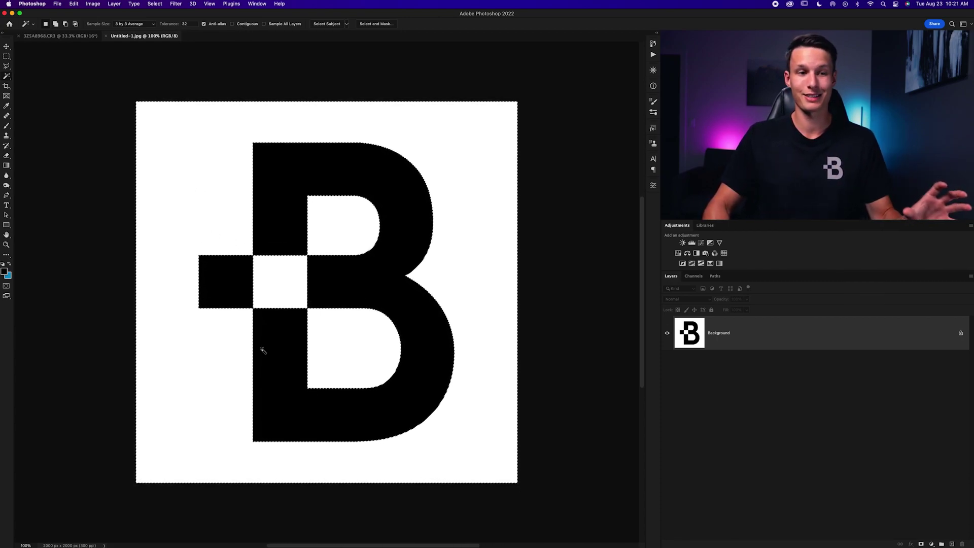
{"action": "left_click", "coordinate": [921, 544]}
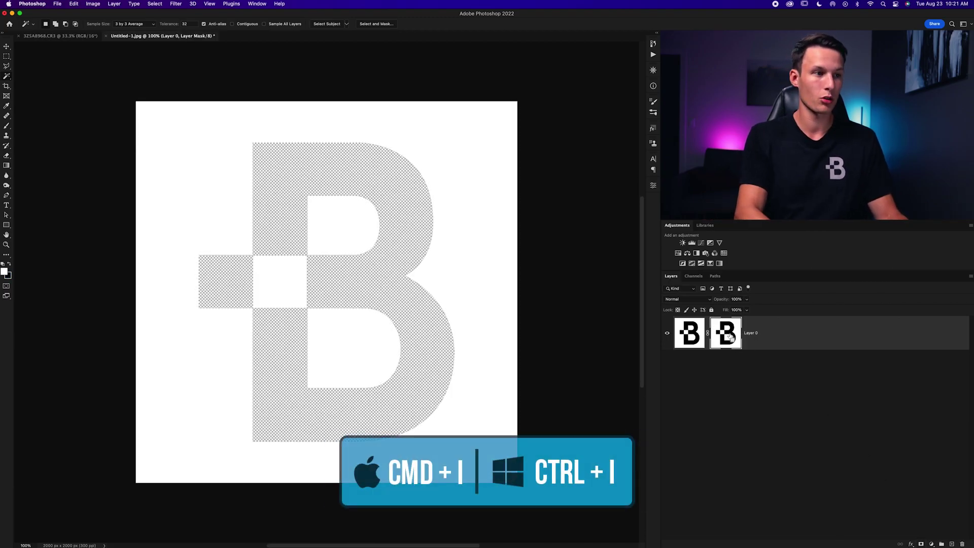
{"action": "key", "text": "super+i"}
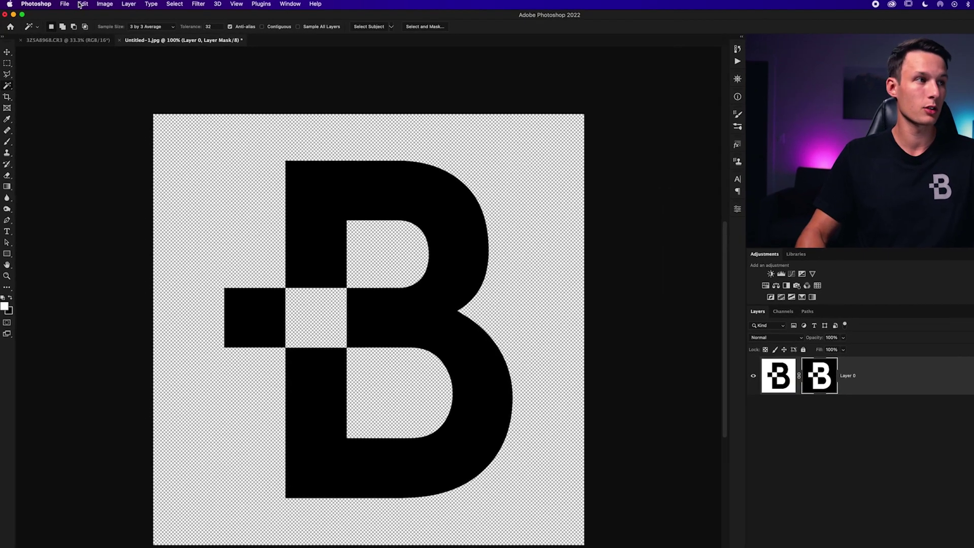
Step: Save a copy of the transparent logo named Watermark, choosing its file format
{"action": "left_click", "coordinate": [57, 3]}
{"action": "left_click", "coordinate": [95, 92]}
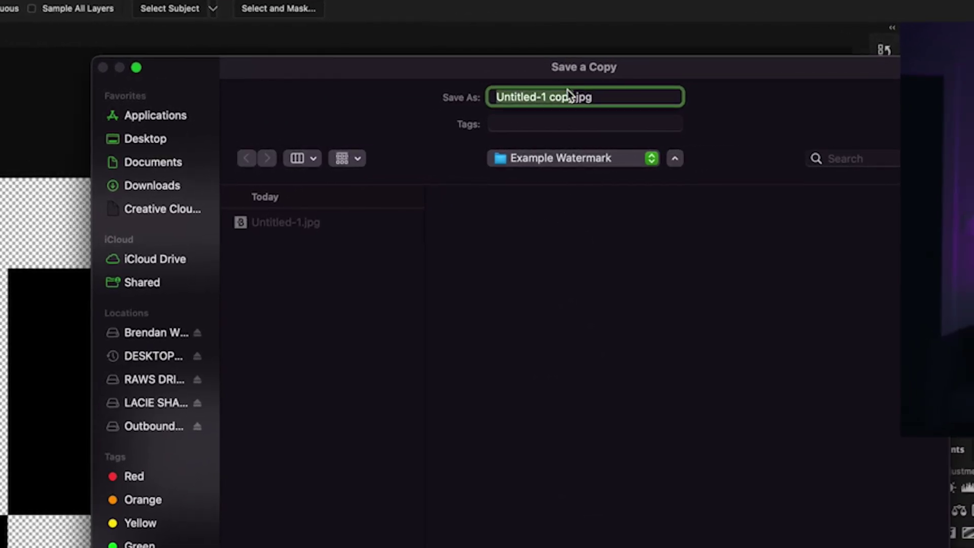
{"action": "type", "text": "Watermark"}
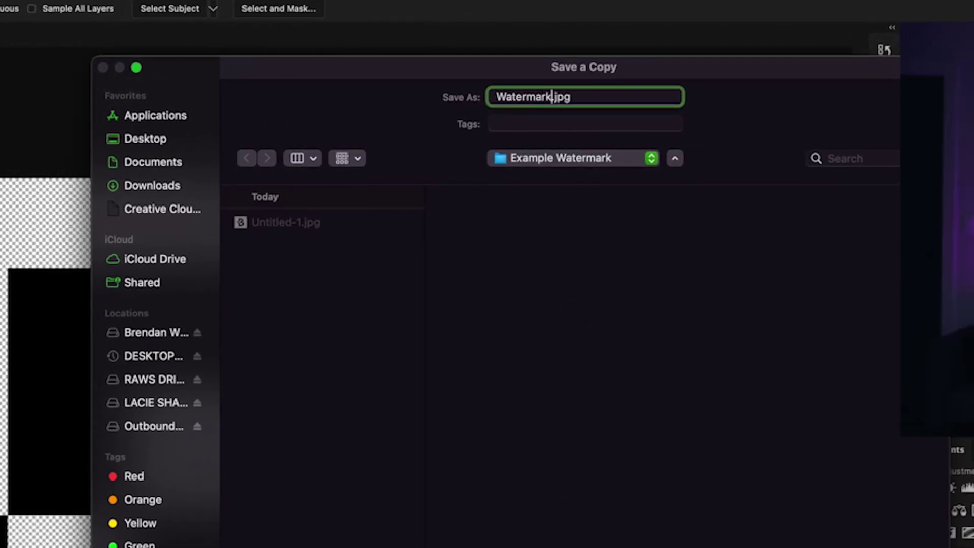
{"action": "left_click", "coordinate": [462, 324]}
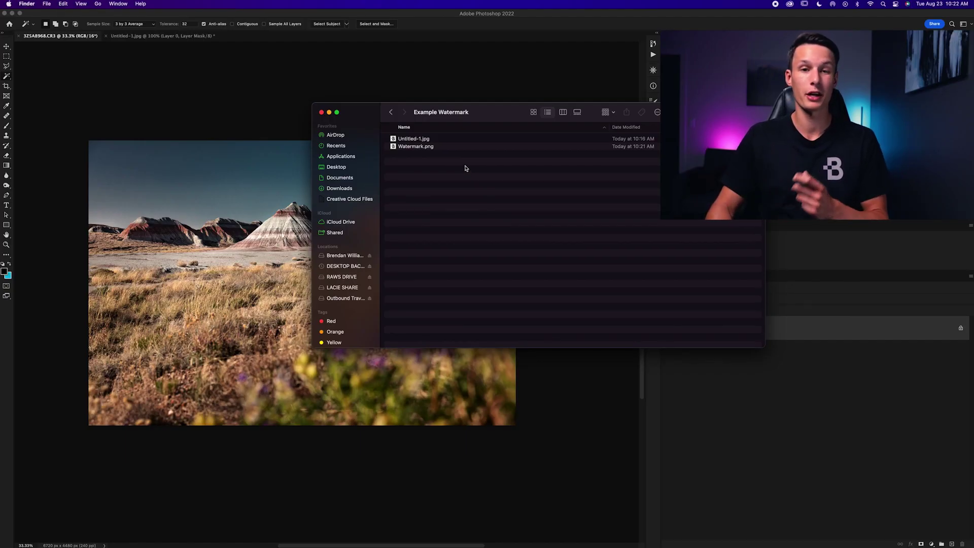
Step: Place Watermark.png on the landscape, scale it to about two-thirds and commit it top-left
{"action": "left_click_drag", "start_coordinate": [415, 149], "coordinate": [254, 240]}
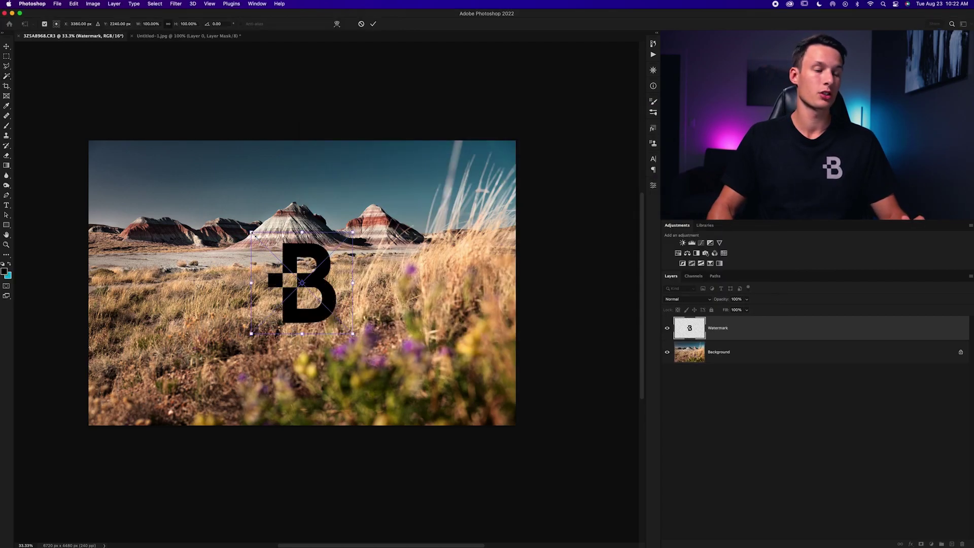
{"action": "left_click_drag", "start_coordinate": [350, 331], "coordinate": [143, 195]}
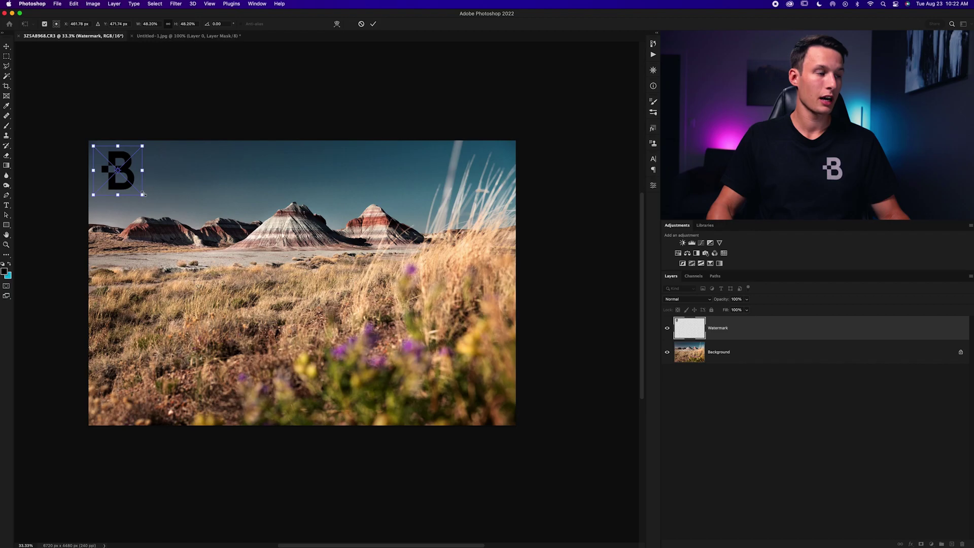
{"action": "left_click", "coordinate": [374, 24]}
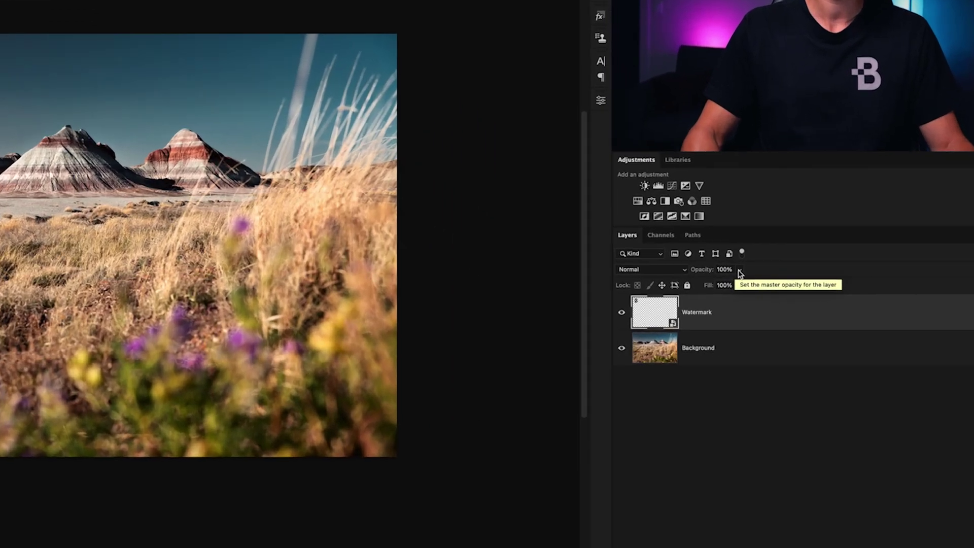
Step: Lower the Watermark layer's opacity to 13% with the Layers panel slider
{"action": "left_click", "coordinate": [745, 300]}
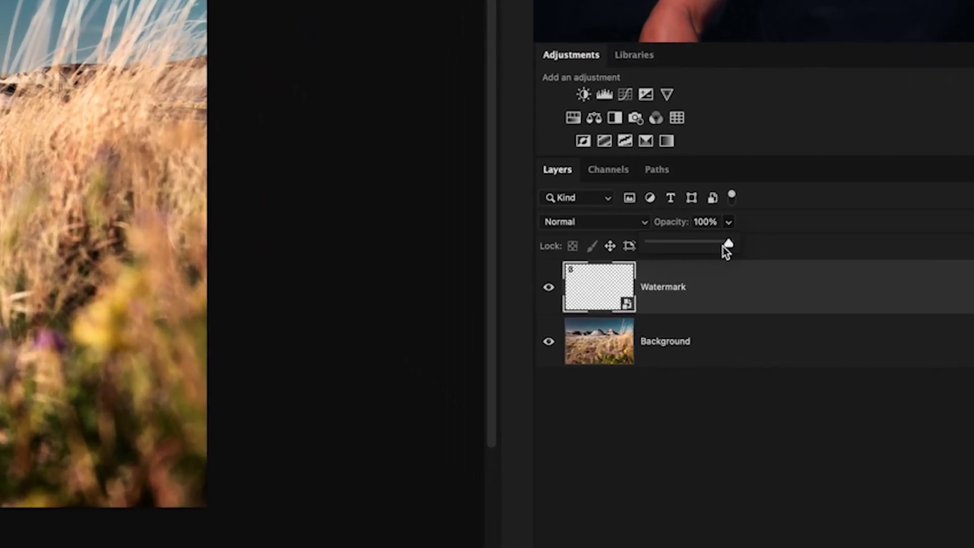
{"action": "left_click_drag", "start_coordinate": [701, 239], "coordinate": [685, 243]}
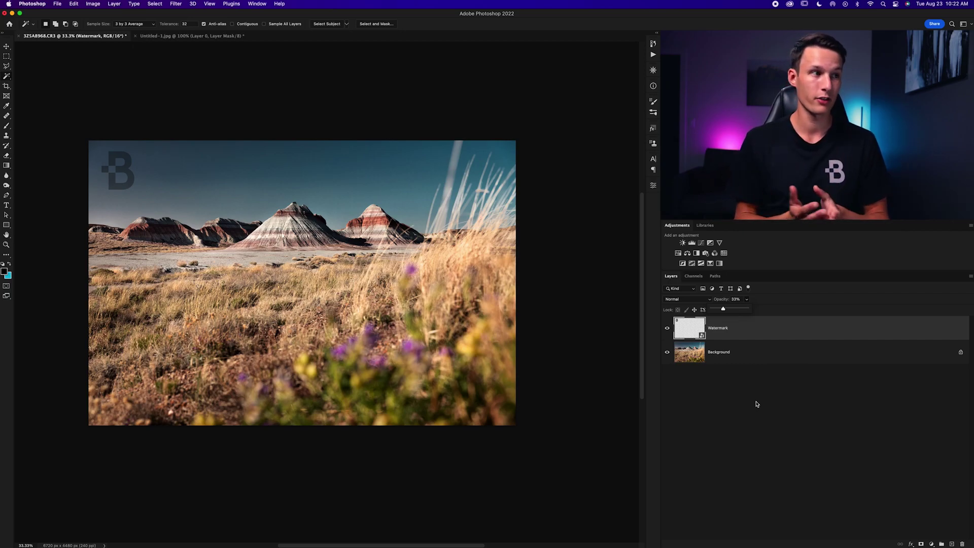
{"action": "scroll", "coordinate": [723, 310], "scroll_direction": "left", "scroll_amount": 1}
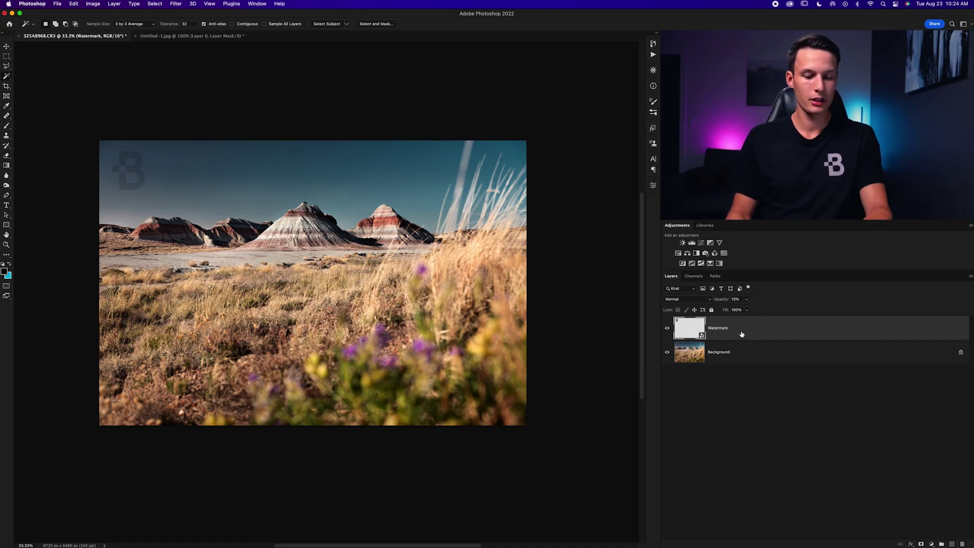
Step: Delete the Watermark logo layer and add a WATERMARK text layer on the landscape
{"action": "key", "text": "Delete"}
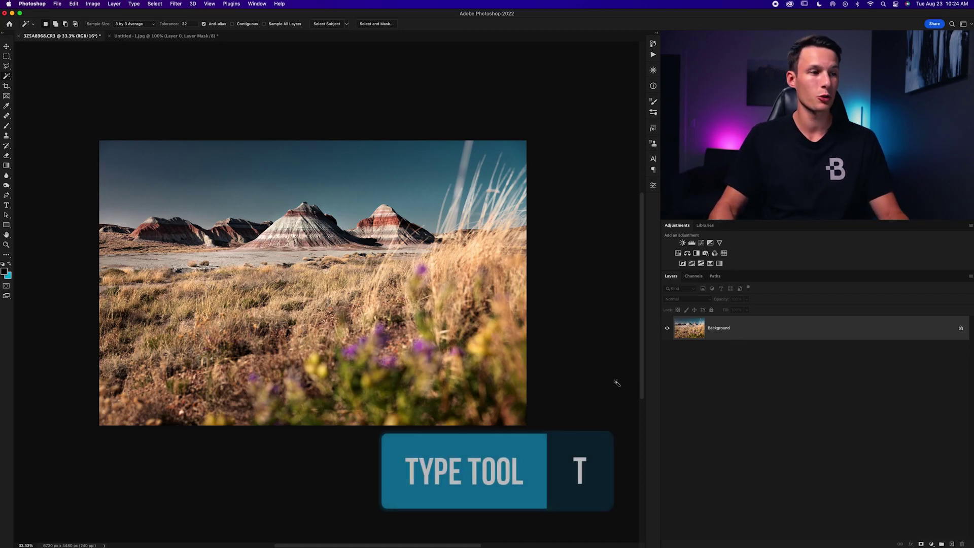
{"action": "key", "text": "t"}
{"action": "left_click", "coordinate": [189, 278]}
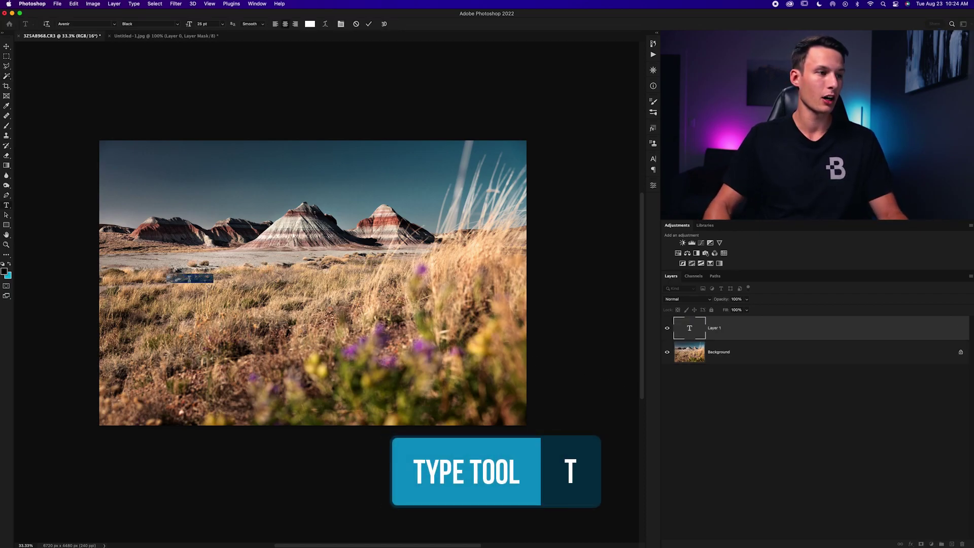
{"action": "type", "text": "WATERMARK"}
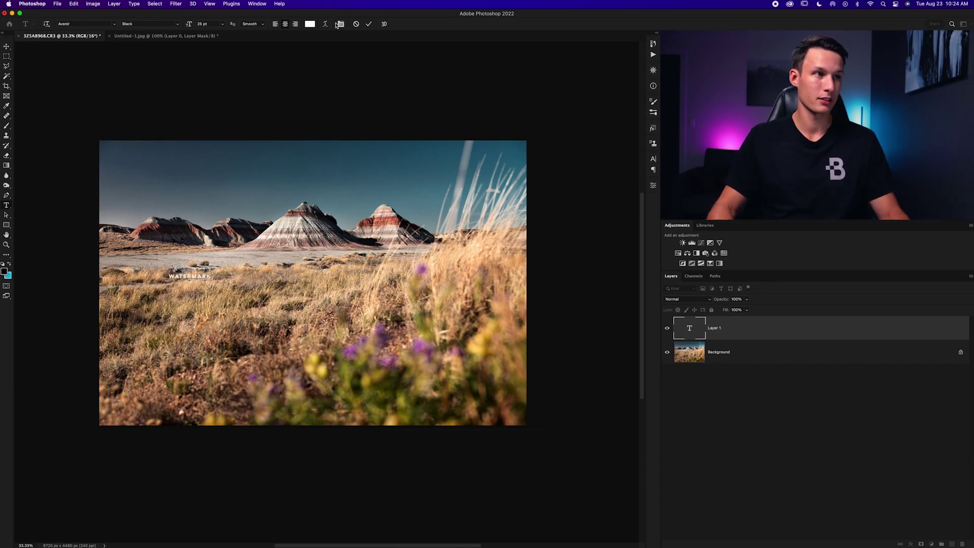
{"action": "key", "text": "ctrl+Return"}
Step: Enlarge the WATERMARK text and rotate it about 27° diagonally across the photo
{"action": "key", "text": "v"}
{"action": "key", "text": "ctrl+t"}
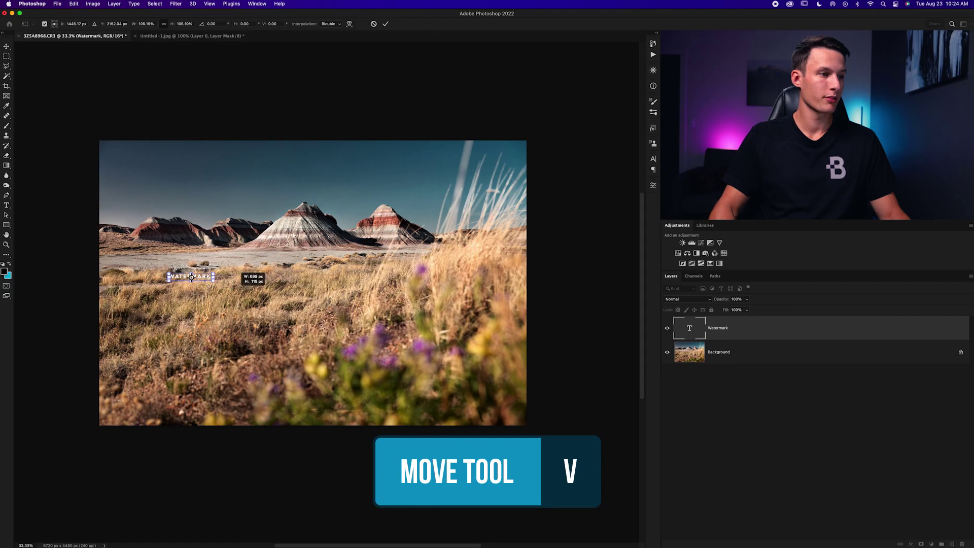
{"action": "left_click_drag", "start_coordinate": [232, 290], "coordinate": [529, 406]}
{"action": "scroll", "coordinate": [542, 322], "scroll_direction": "down", "scroll_amount": 1}
{"action": "left_click_drag", "start_coordinate": [571, 271], "coordinate": [575, 243]}
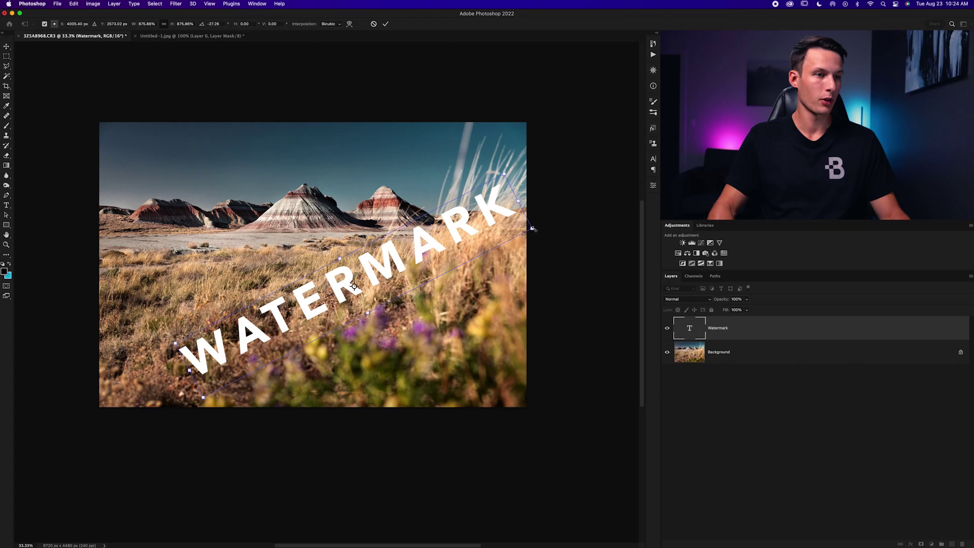
{"action": "left_click_drag", "start_coordinate": [532, 228], "coordinate": [528, 194]}
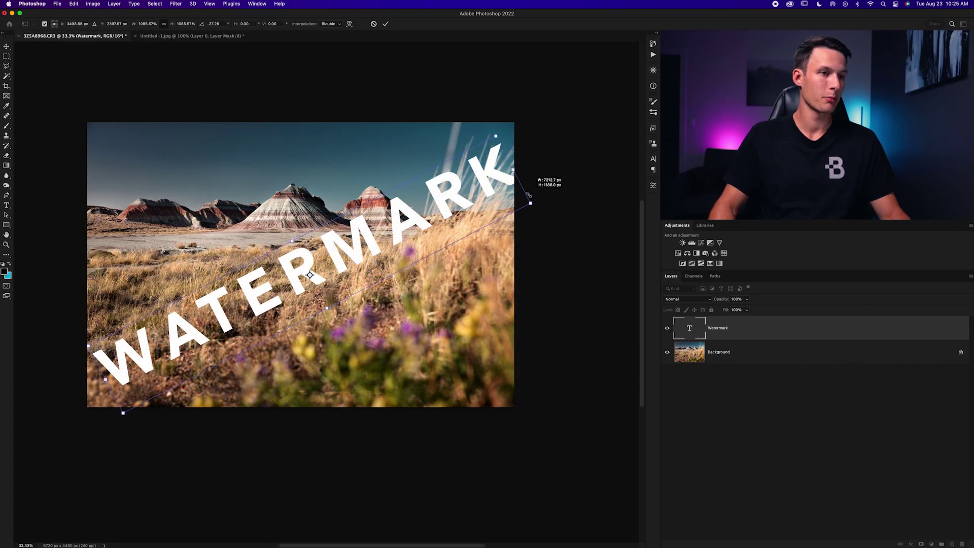
{"action": "mouse_move", "coordinate": [528, 195]}
{"action": "left_mouse_down"}
{"action": "mouse_move", "coordinate": [524, 175]}
{"action": "mouse_move", "coordinate": [527, 184]}
{"action": "left_mouse_up"}
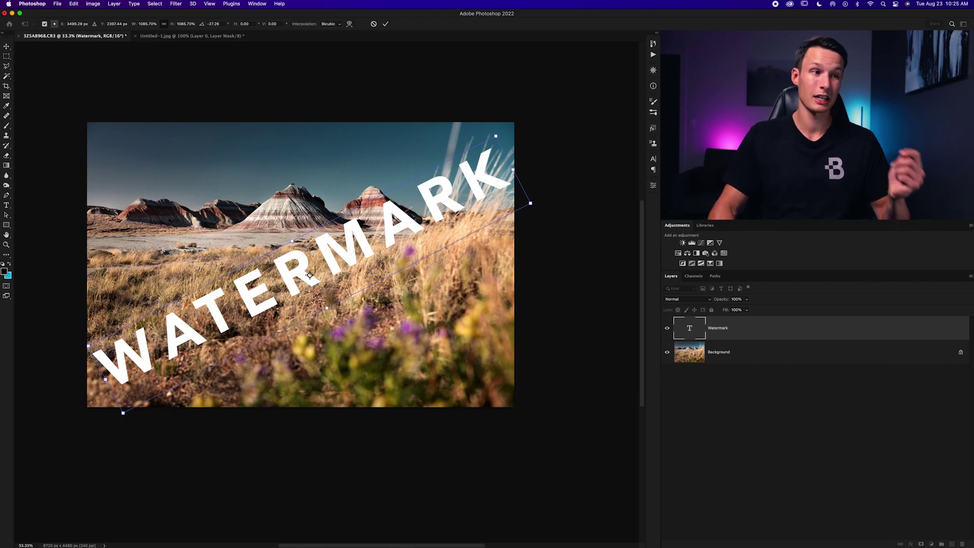
{"action": "key", "text": "Return"}
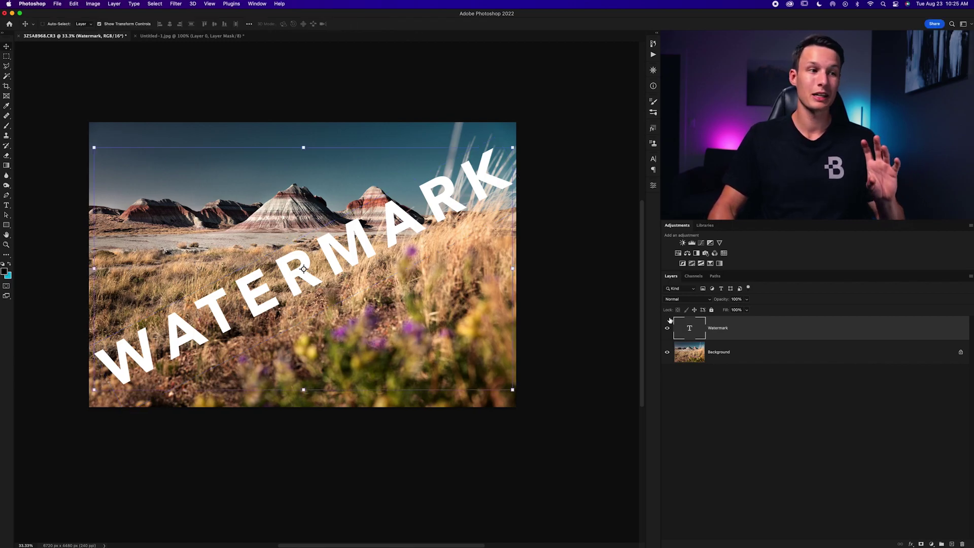
Step: Set the diagonal WATERMARK text layer to 29% opacity in the Layers panel
{"action": "left_click", "coordinate": [747, 300]}
{"action": "left_click_drag", "start_coordinate": [741, 310], "coordinate": [724, 308]}
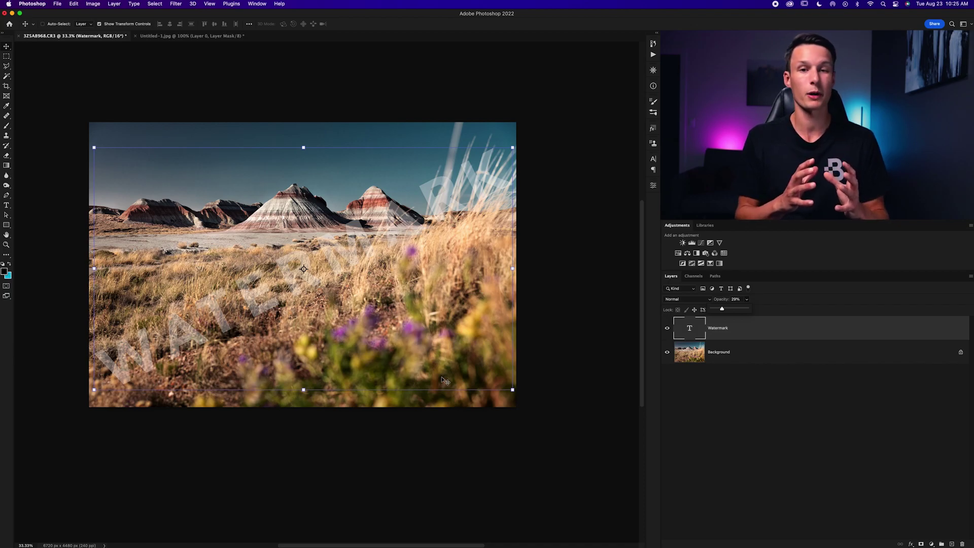
{"action": "left_click", "coordinate": [693, 426]}
{"action": "key", "text": "super+z"}
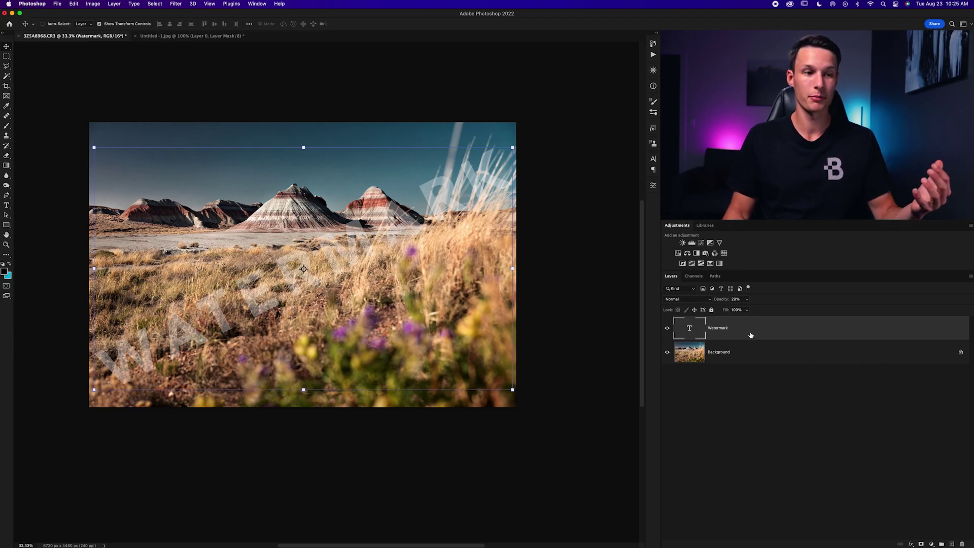
Step: Duplicate the Watermark text layer into a new document with Layer > Duplicate Layer
{"action": "left_click", "coordinate": [116, 4]}
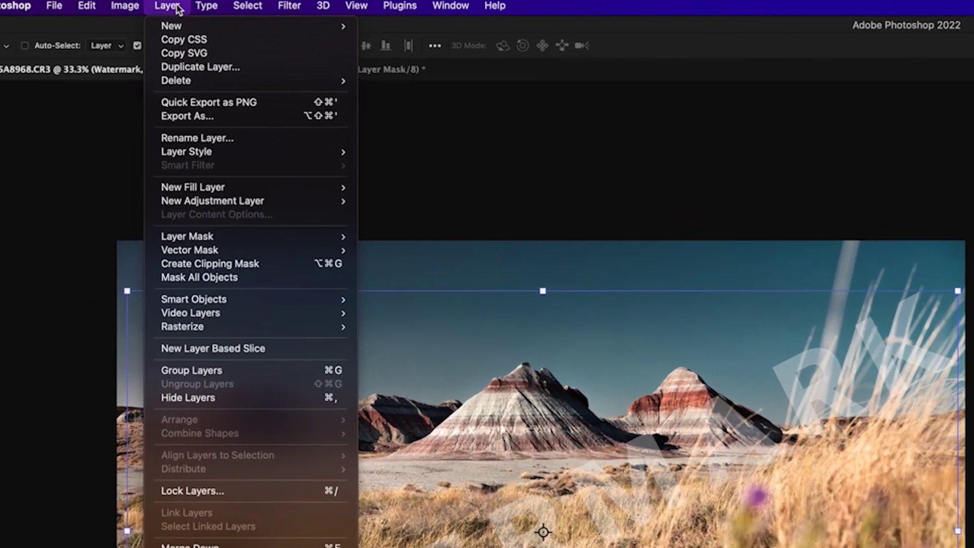
{"action": "left_click", "coordinate": [128, 35]}
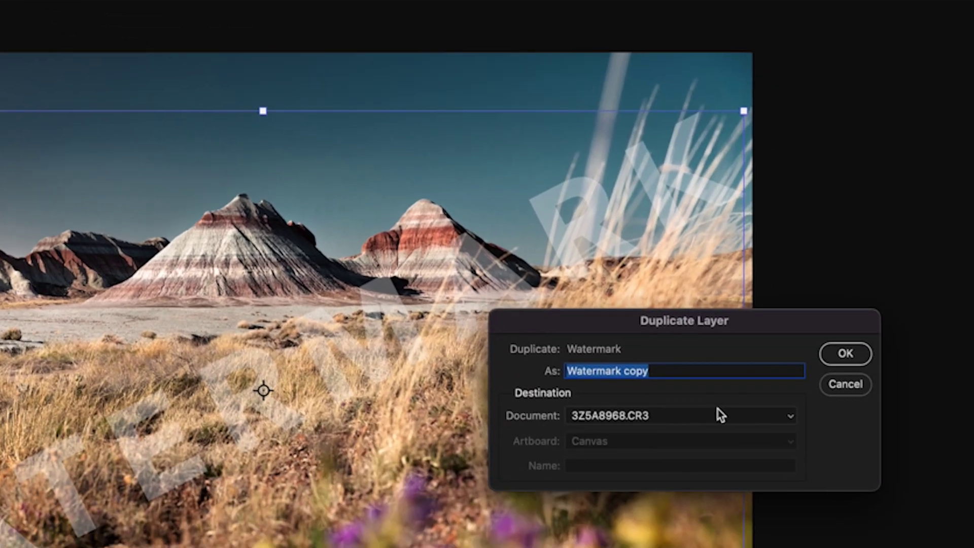
{"action": "left_click", "coordinate": [720, 413]}
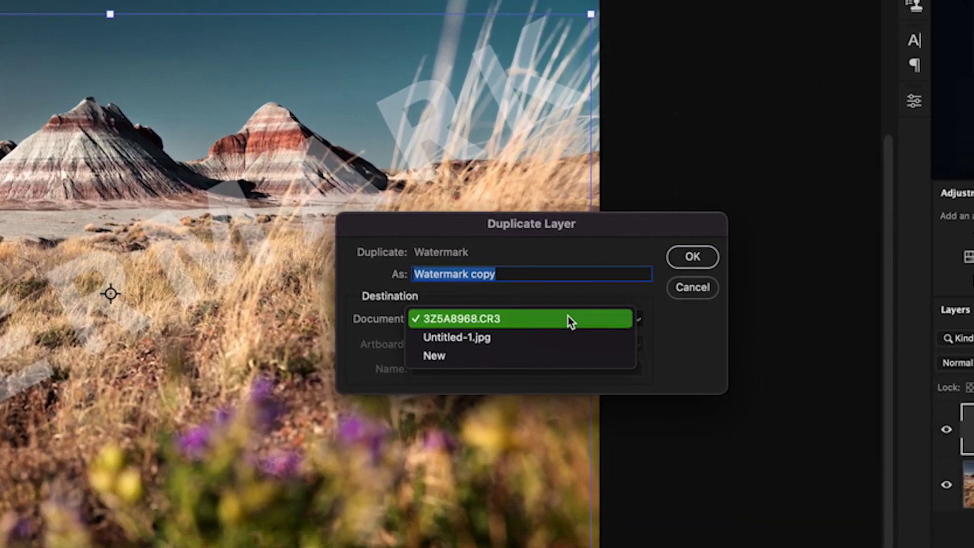
{"action": "left_click", "coordinate": [706, 258]}
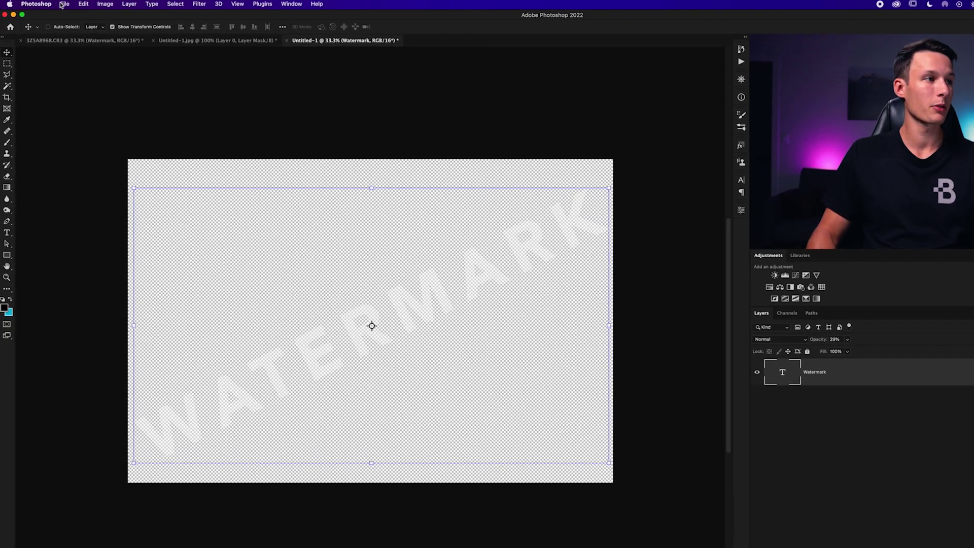
{"action": "left_click", "coordinate": [58, 3]}
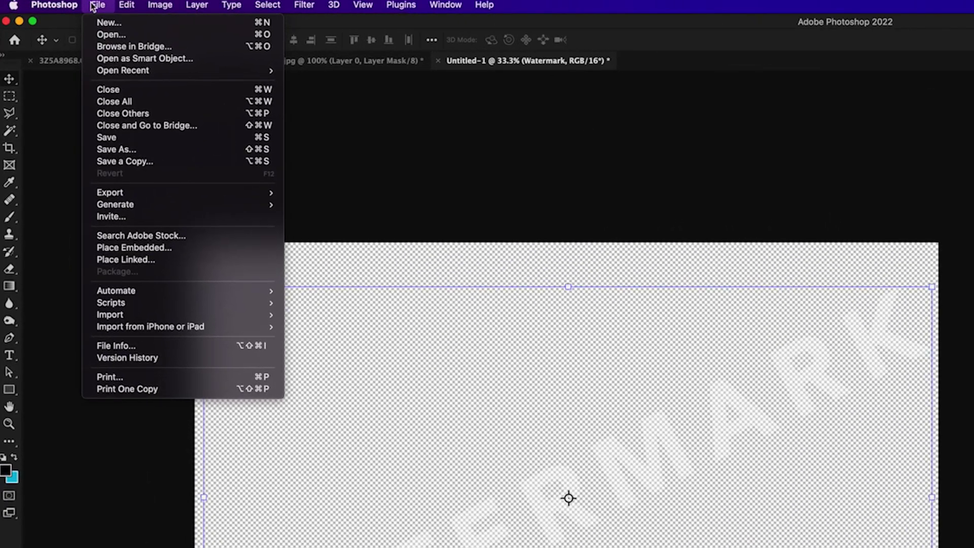
Step: Save a PNG copy of the document named 'Proofing Watermark'
{"action": "left_click", "coordinate": [158, 164]}
{"action": "left_click", "coordinate": [384, 421]}
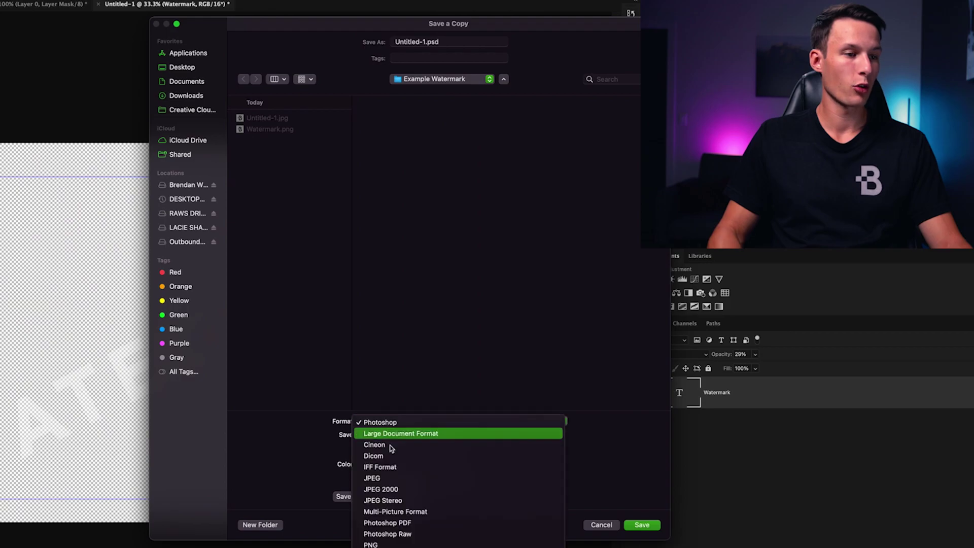
{"action": "key", "text": "Return"}
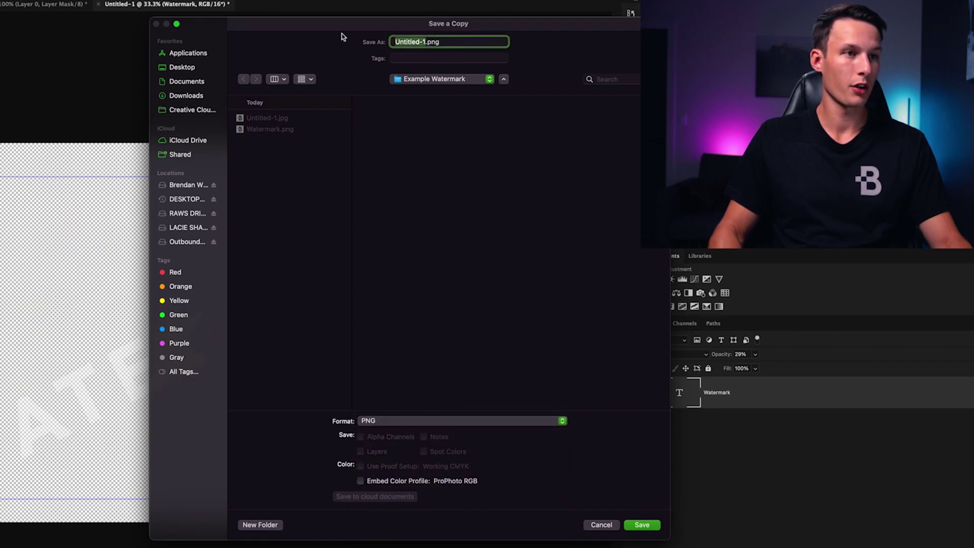
{"action": "type", "text": "Proofing Watermark"}
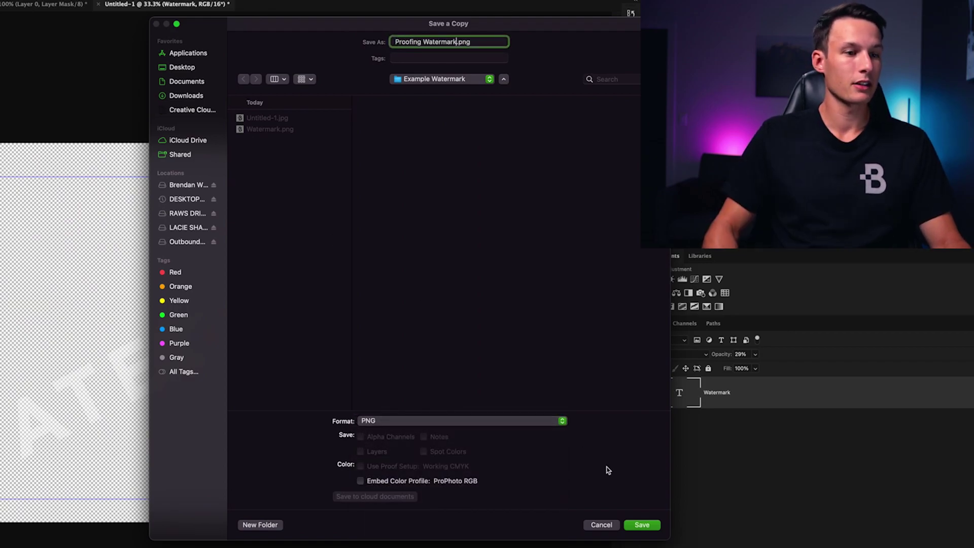
{"action": "key", "text": "Return"}
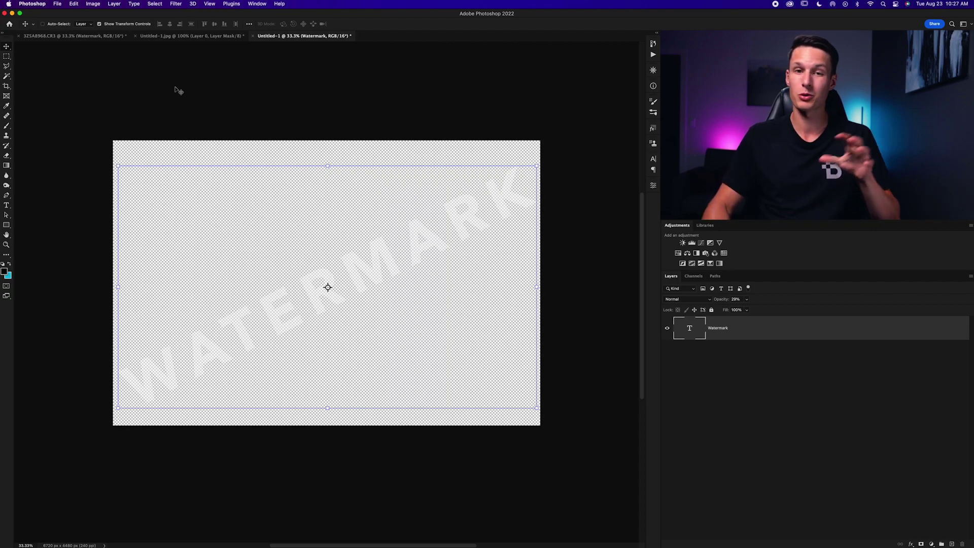
Step: Switch to the 3Z5A8968.CR3 photo and delete its WATERMARK text layer
{"action": "left_click", "coordinate": [86, 36]}
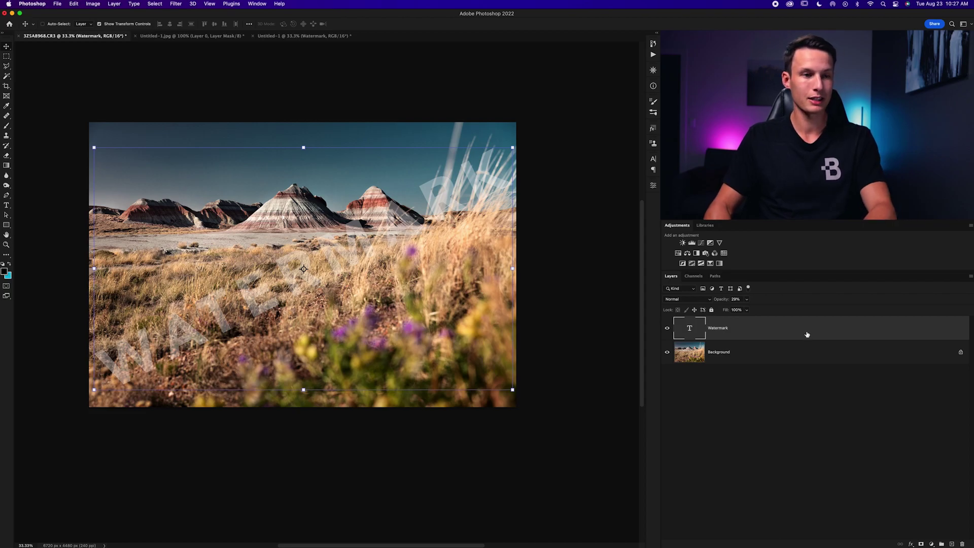
{"action": "key", "text": "Delete"}
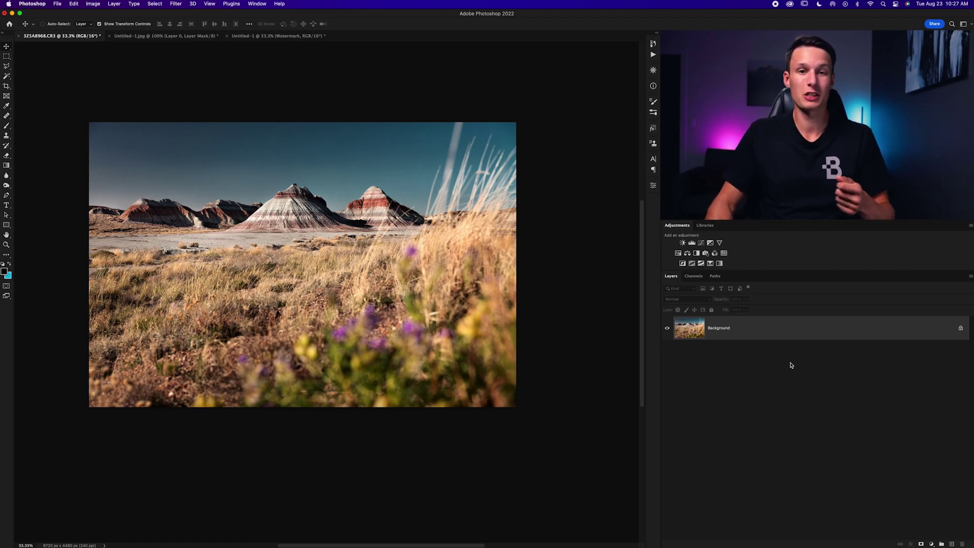
Step: Show the Actions panel in list view and create a new set named 'Watermark Actions'
{"action": "left_click", "coordinate": [653, 54]}
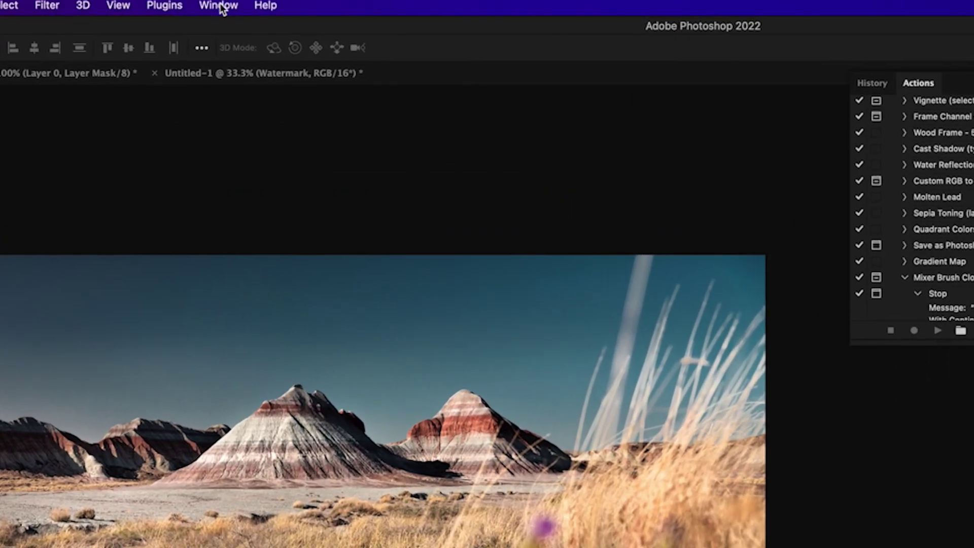
{"action": "left_click", "coordinate": [258, 4]}
{"action": "left_click", "coordinate": [222, 115]}
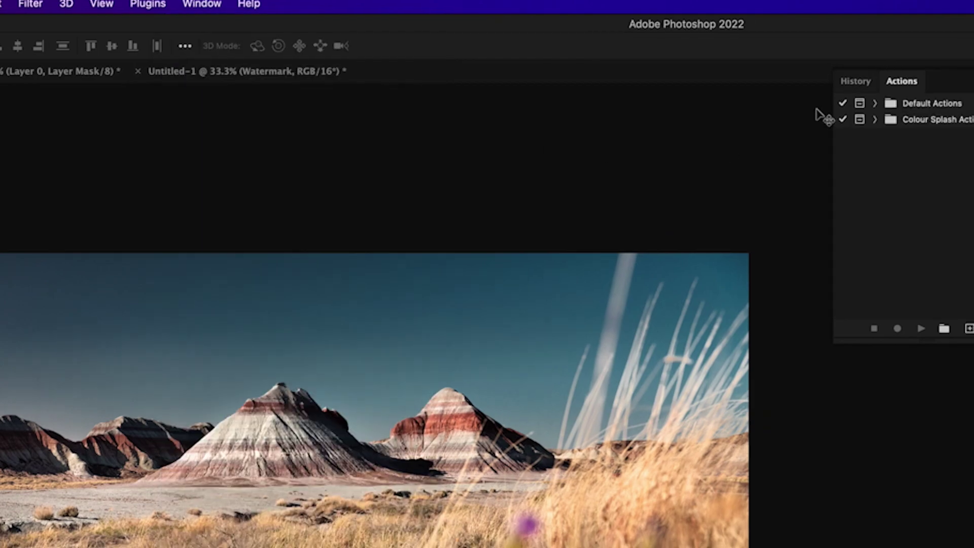
{"action": "left_click", "coordinate": [740, 305]}
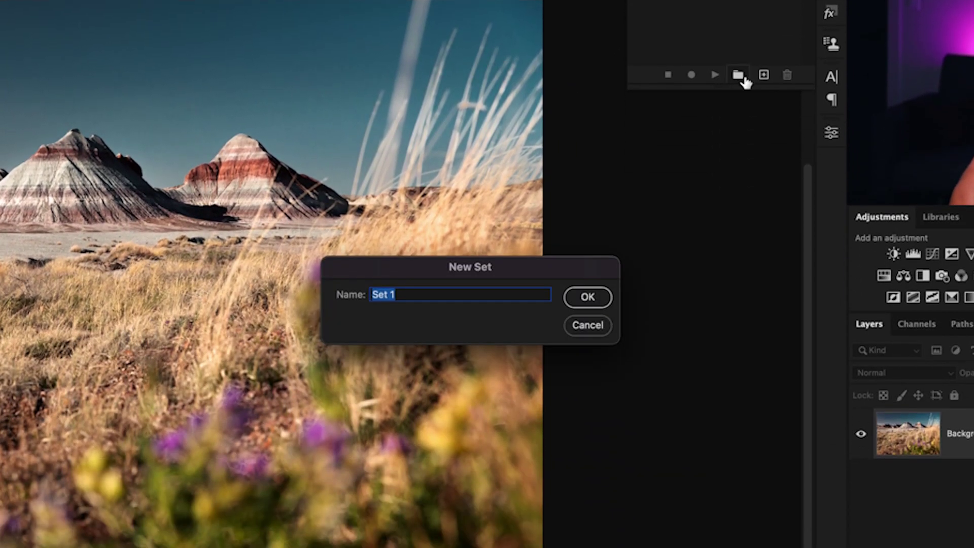
{"action": "type", "text": "Watermark Ac"}
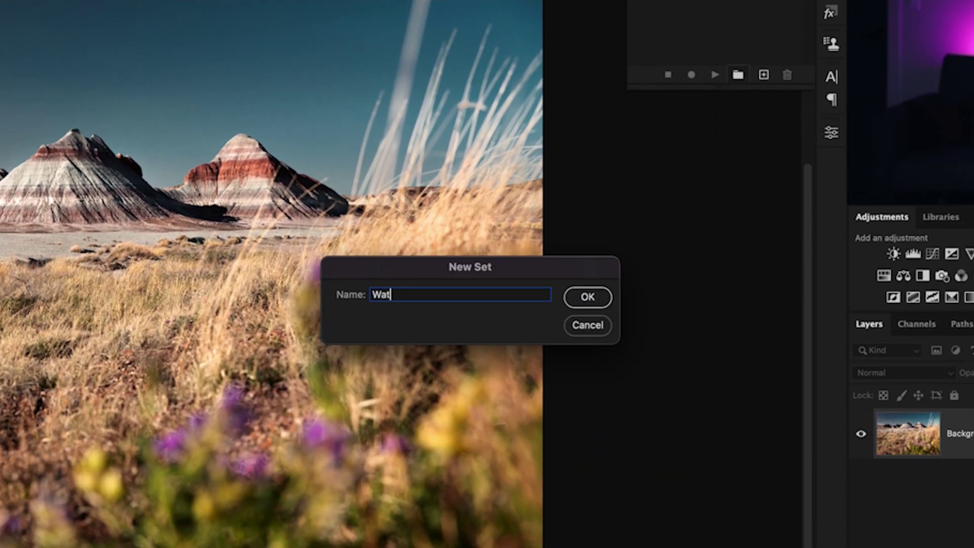
{"action": "type", "text": "tions"}
{"action": "left_click", "coordinate": [587, 293]}
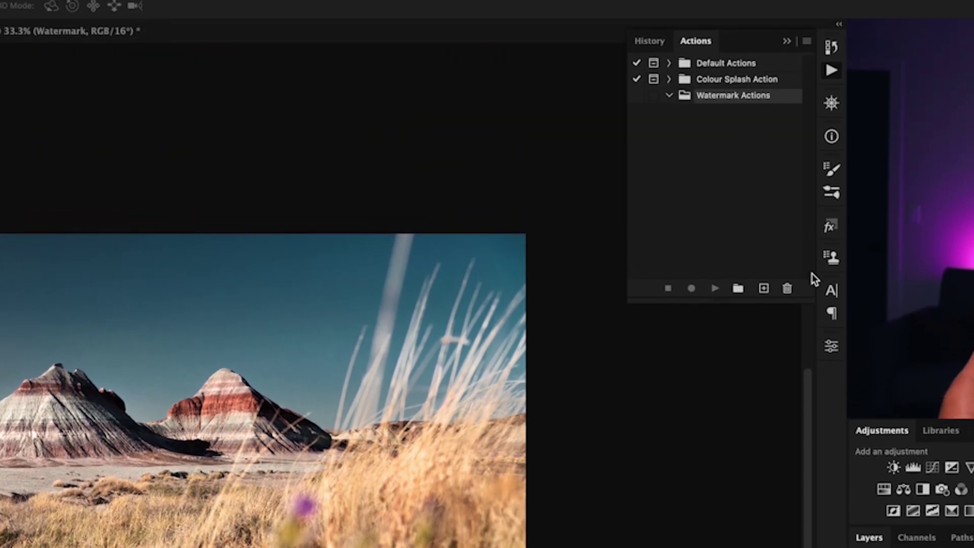
Step: Create a 'Logo Watermark' action in that set and begin recording it
{"action": "left_click", "coordinate": [763, 289]}
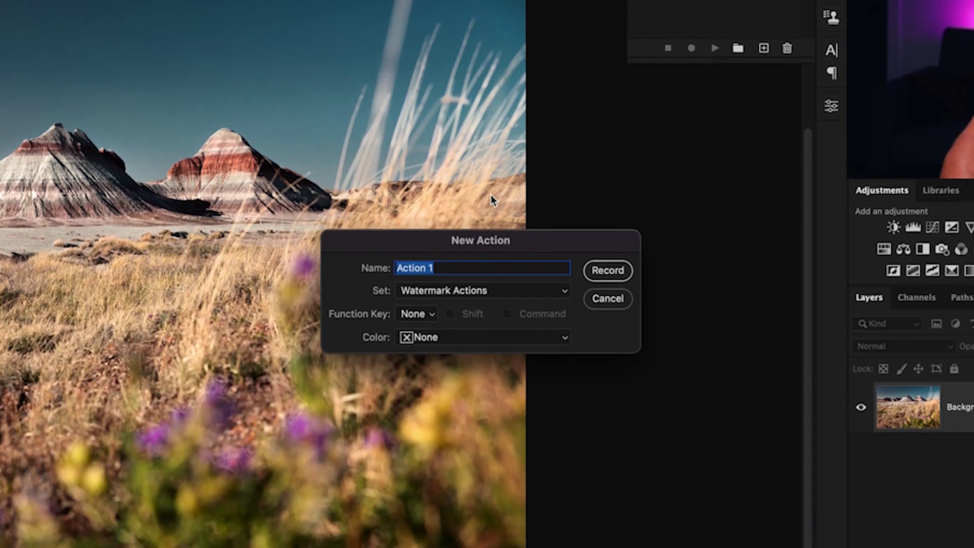
{"action": "type", "text": "Logo Watermark"}
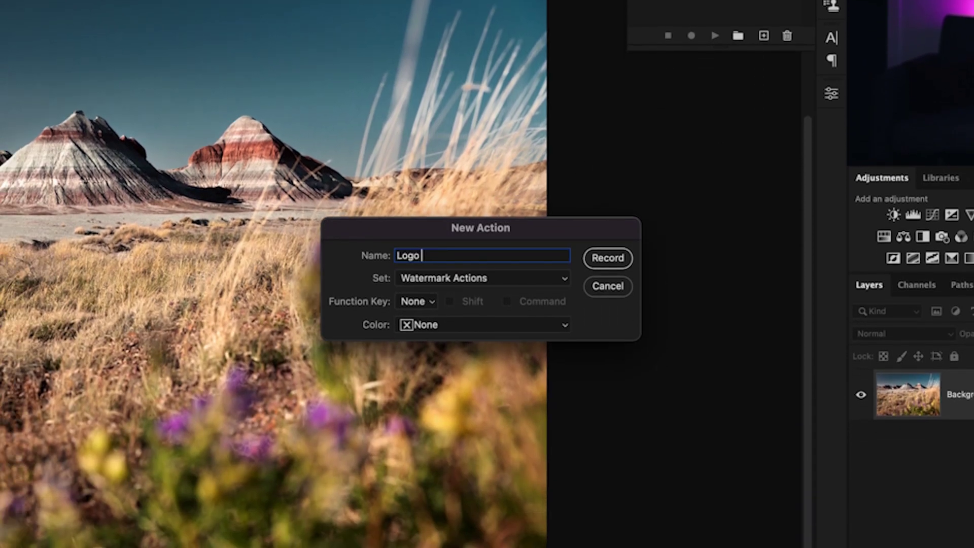
{"action": "left_click", "coordinate": [608, 259]}
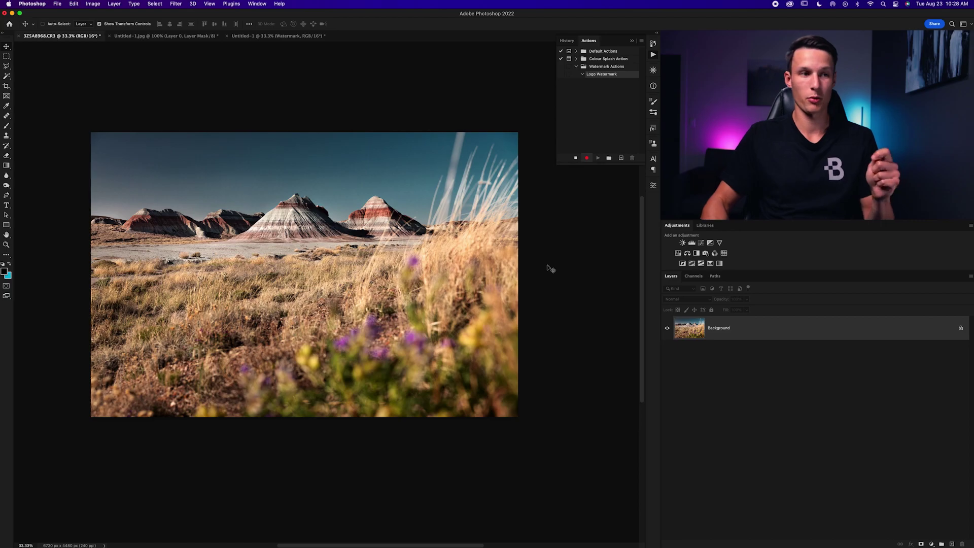
{"action": "scroll", "coordinate": [496, 163], "scroll_direction": "down", "scroll_amount": 2}
Step: Place Embedded the Watermark.png logo onto the landscape photo
{"action": "left_click", "coordinate": [58, 4]}
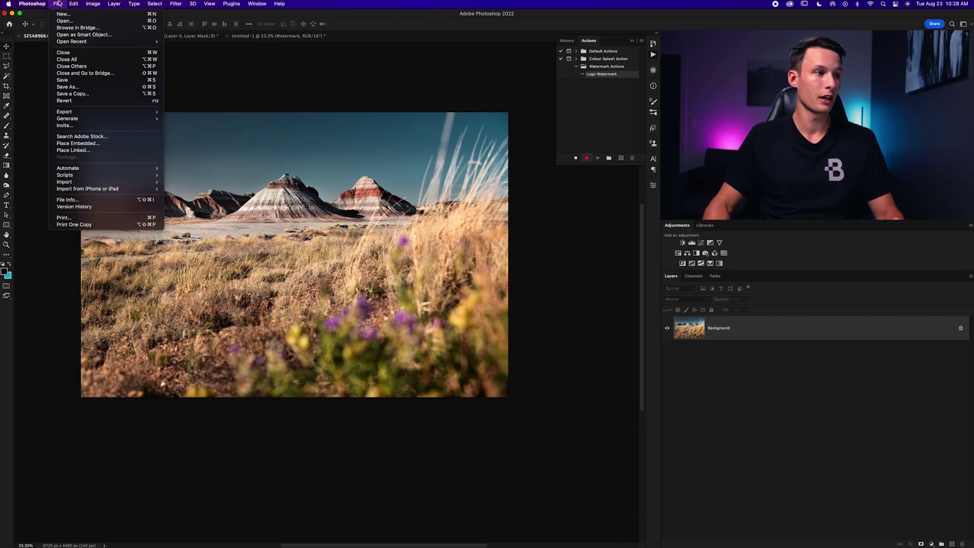
{"action": "left_click", "coordinate": [76, 143]}
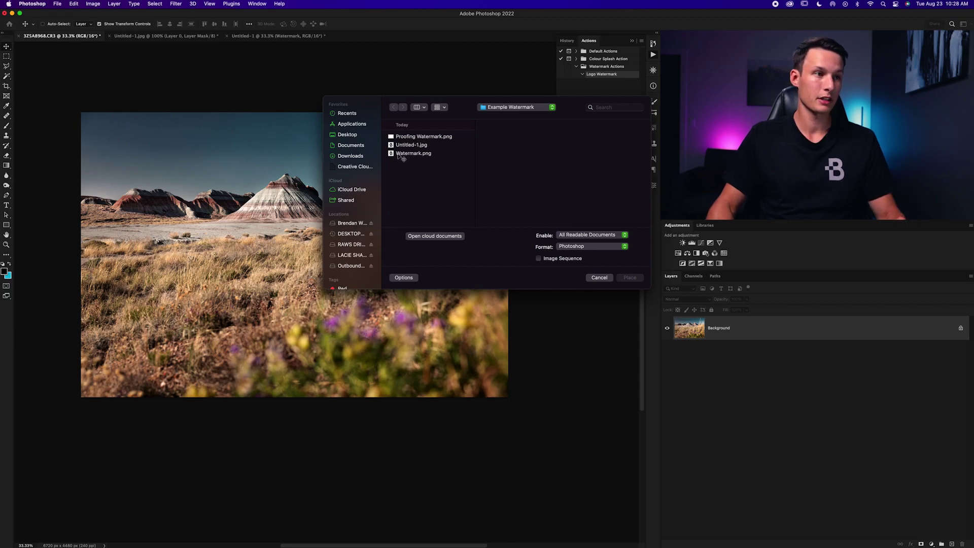
{"action": "left_click", "coordinate": [400, 154]}
{"action": "left_click", "coordinate": [428, 137]}
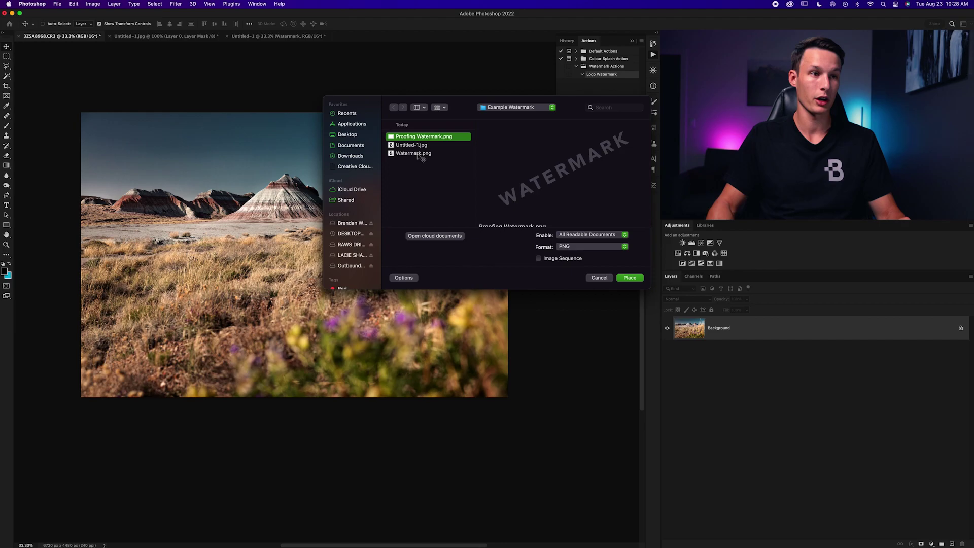
{"action": "left_click", "coordinate": [418, 154]}
{"action": "left_click", "coordinate": [630, 277]}
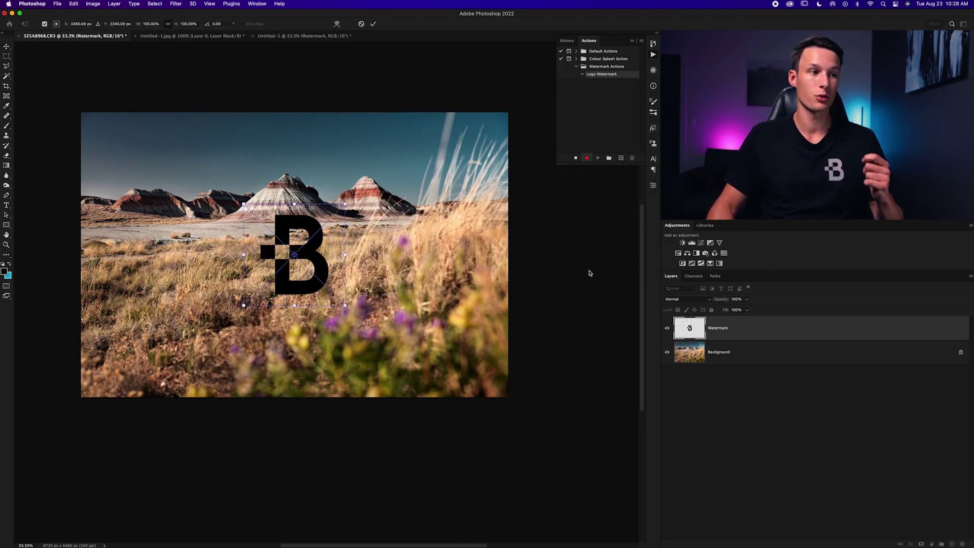
Step: Scale the placed logo's width to 75%
{"action": "scroll", "coordinate": [592, 270], "scroll_direction": "right", "scroll_amount": 1}
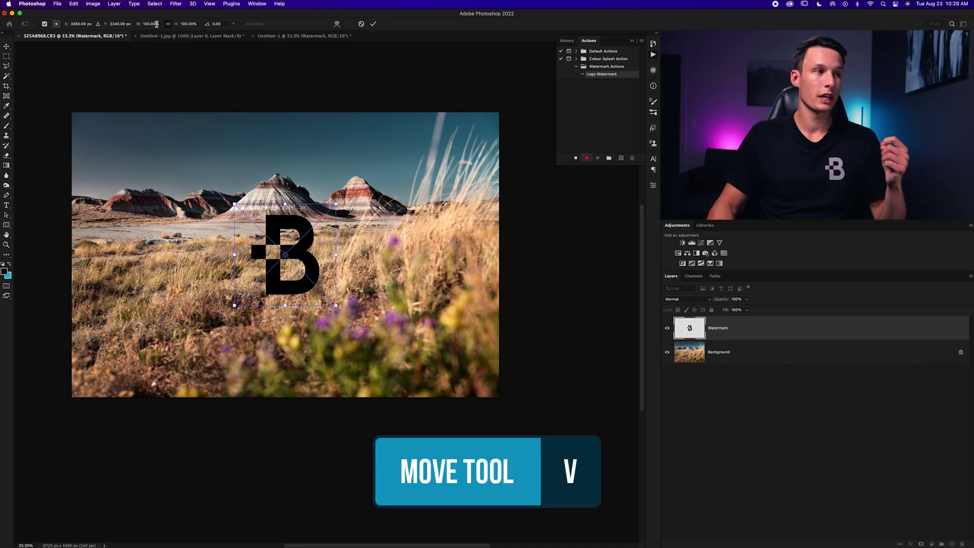
{"action": "left_click", "coordinate": [157, 24]}
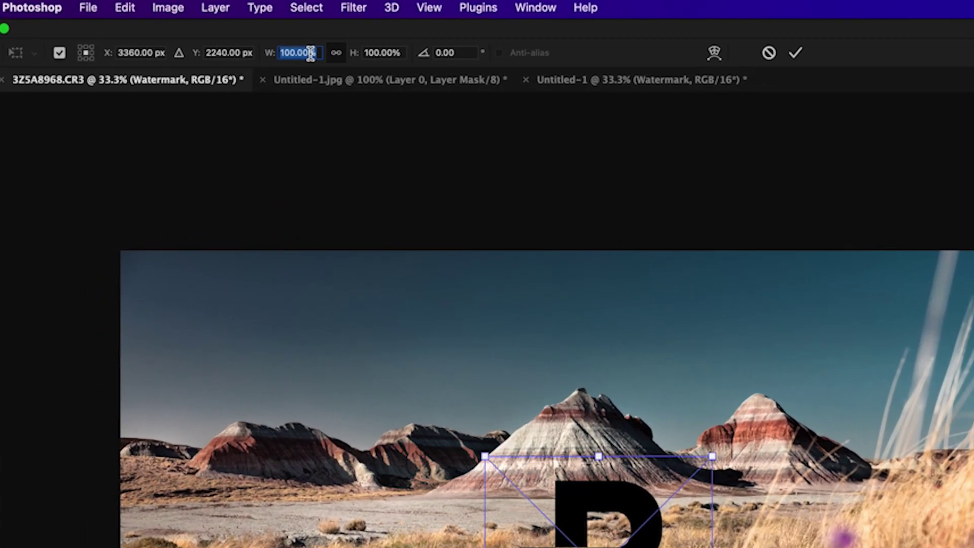
{"action": "type", "text": "75"}
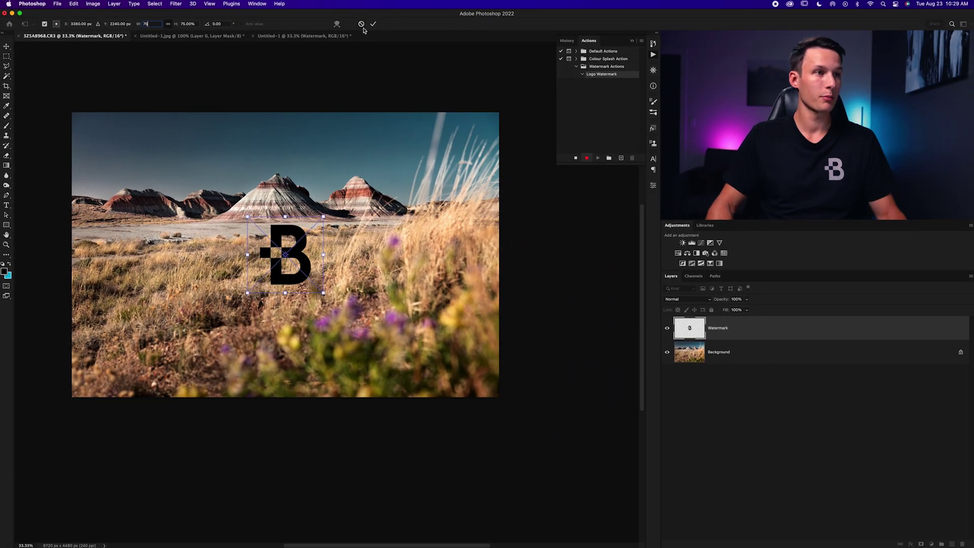
Step: Commit the logo at 20% opacity, stop recording, then drag and shrink it into the top-left corner
{"action": "left_click", "coordinate": [373, 25]}
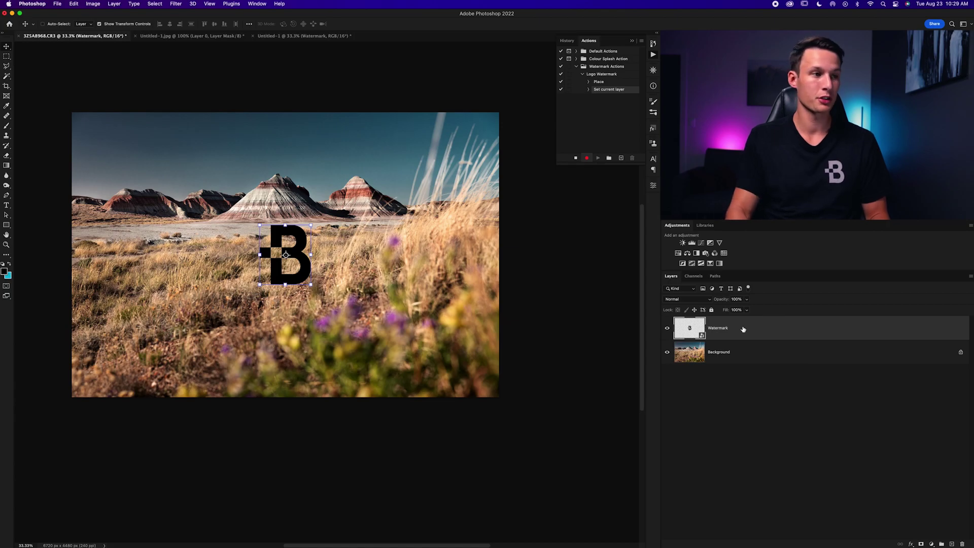
{"action": "key", "text": "2"}
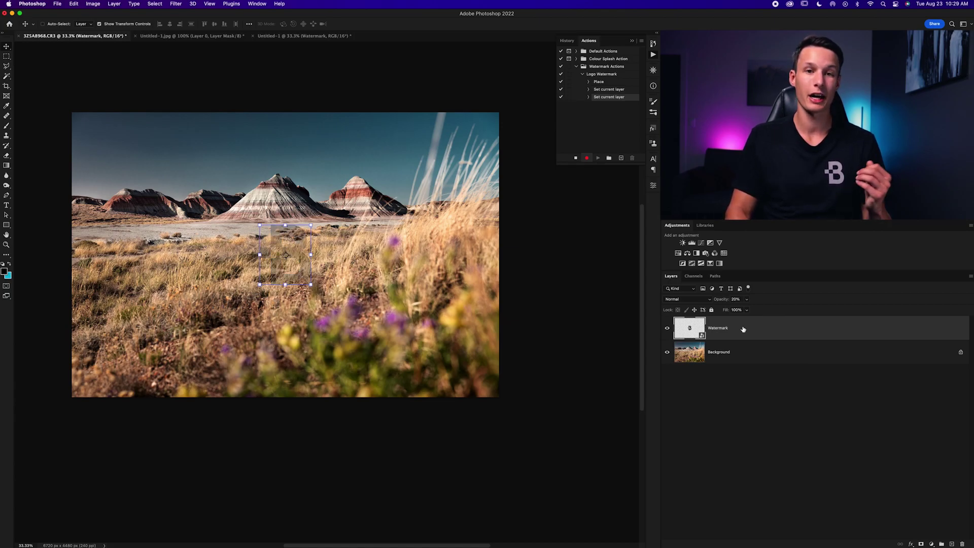
{"action": "left_click", "coordinate": [576, 158]}
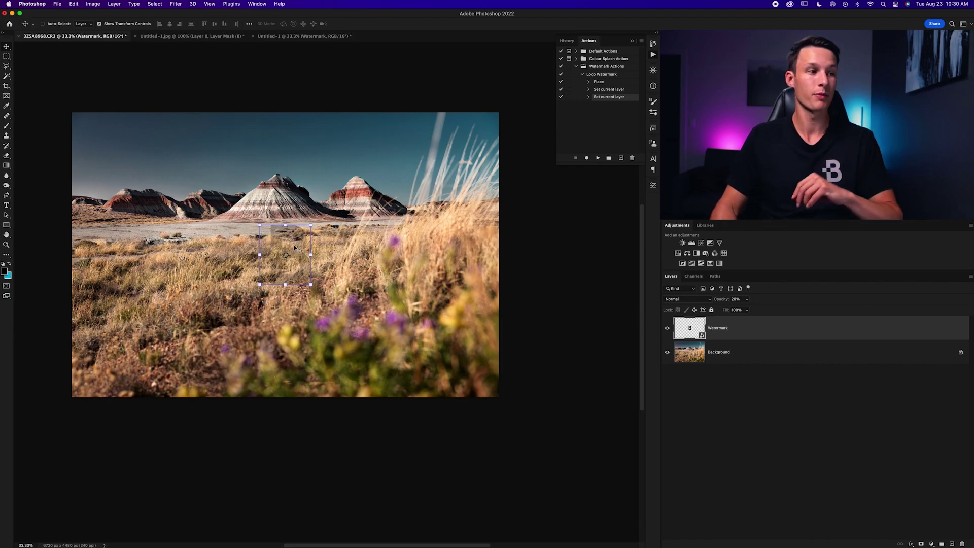
{"action": "left_click_drag", "start_coordinate": [299, 248], "coordinate": [111, 140]}
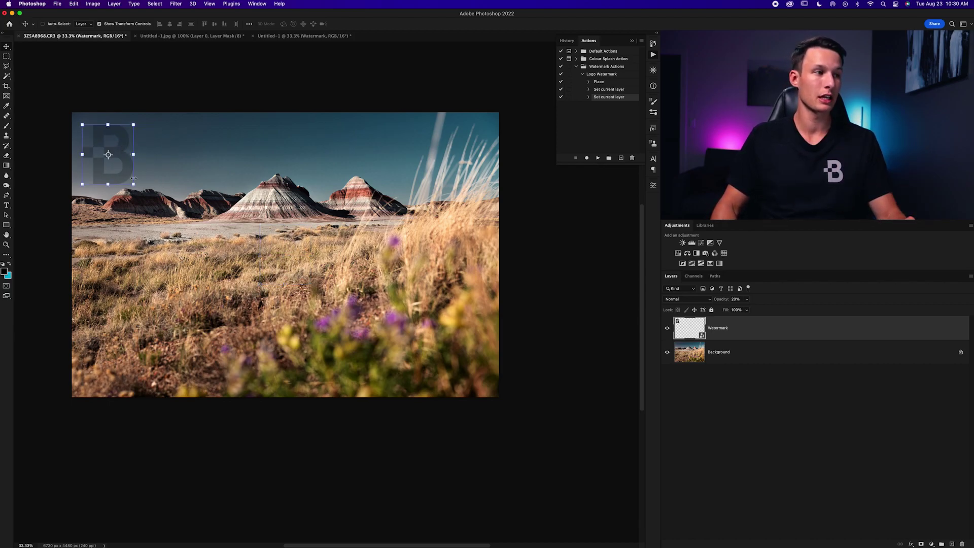
{"action": "left_click_drag", "start_coordinate": [133, 184], "coordinate": [108, 147]}
Step: Commit the transform, delete the test Watermark layer, and fit the photo to the window
{"action": "key", "text": "Return"}
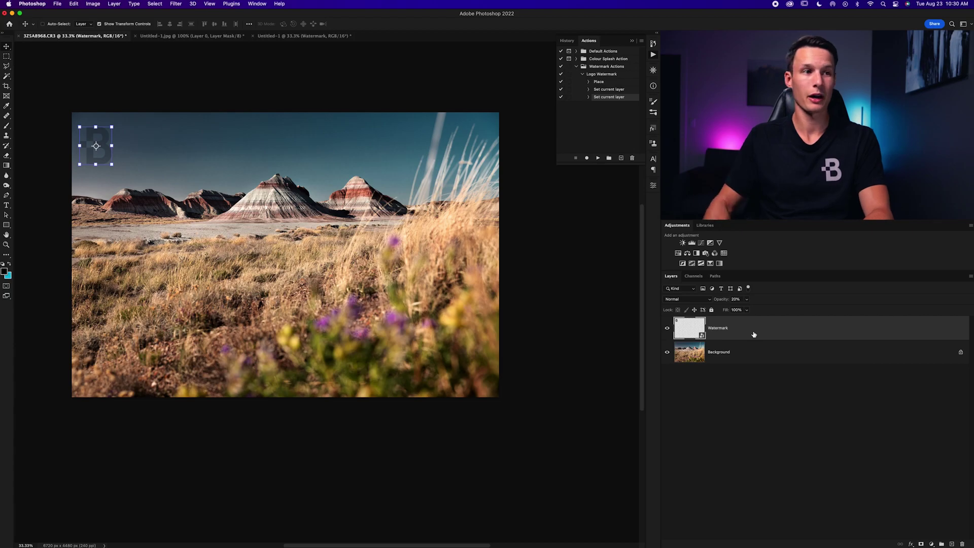
{"action": "key", "text": "Delete"}
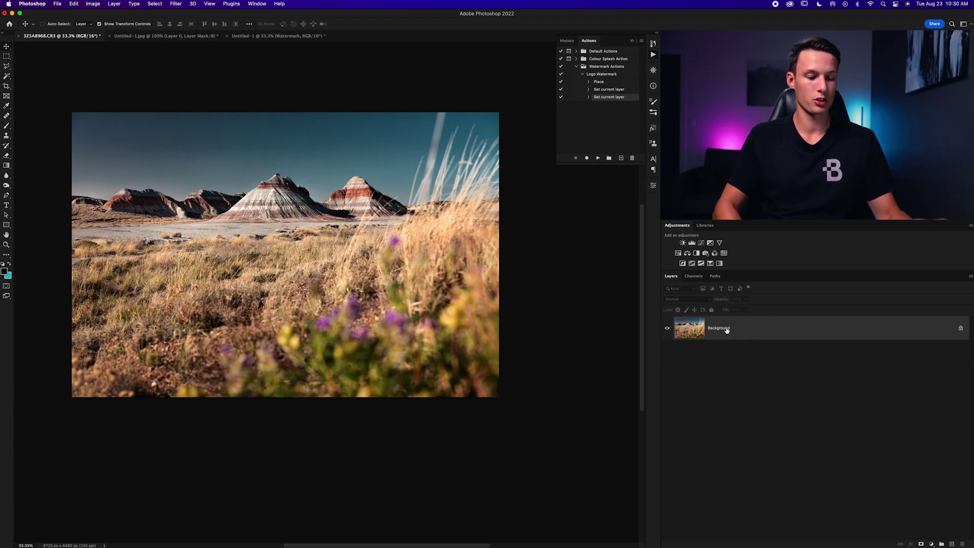
{"action": "key", "text": "super+0"}
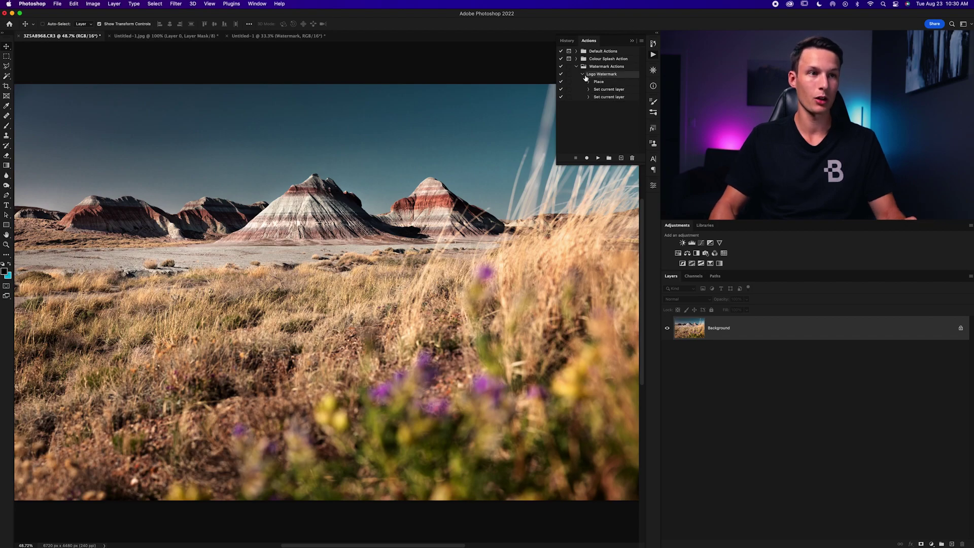
Step: Play the Logo Watermark action, then move and scale the new logo to about 44% in the top-left corner
{"action": "left_click", "coordinate": [598, 158]}
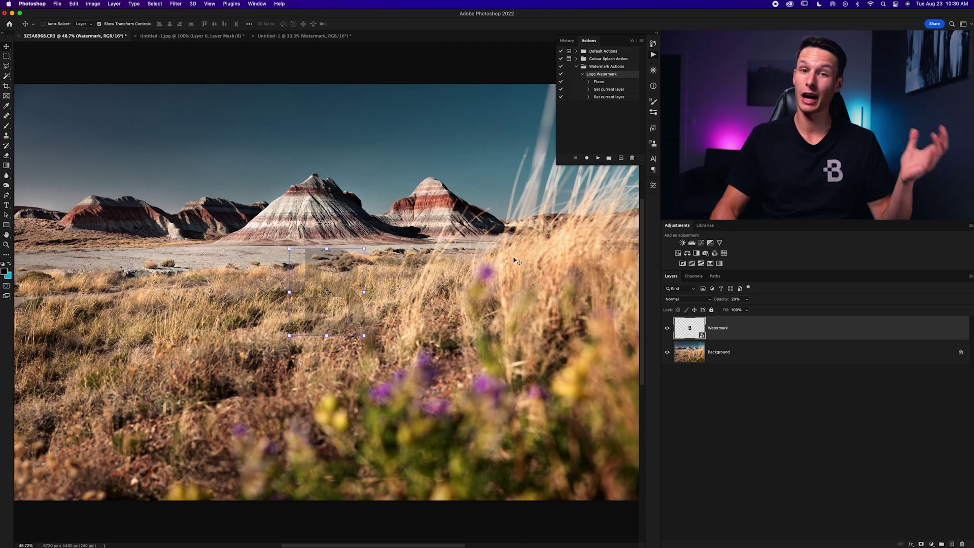
{"action": "scroll", "coordinate": [516, 262], "scroll_direction": "left", "scroll_amount": 2}
{"action": "scroll", "coordinate": [517, 261], "scroll_direction": "up", "scroll_amount": 1}
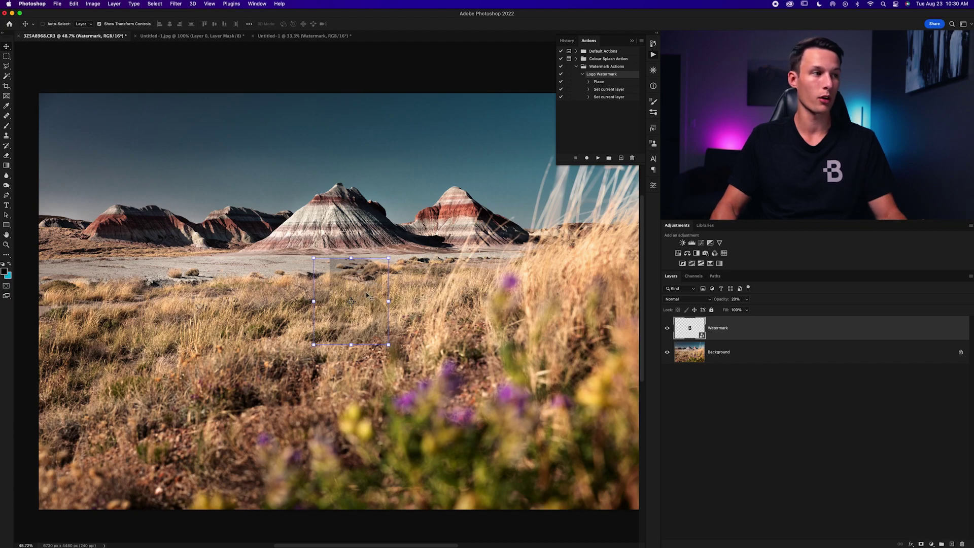
{"action": "left_click_drag", "start_coordinate": [367, 296], "coordinate": [114, 148]}
{"action": "left_click_drag", "start_coordinate": [133, 193], "coordinate": [96, 151]}
{"action": "left_click", "coordinate": [374, 26]}
Step: Deselect the Watermark layer so the faint logo stays committed in the top-left corner
{"action": "left_click", "coordinate": [767, 437]}
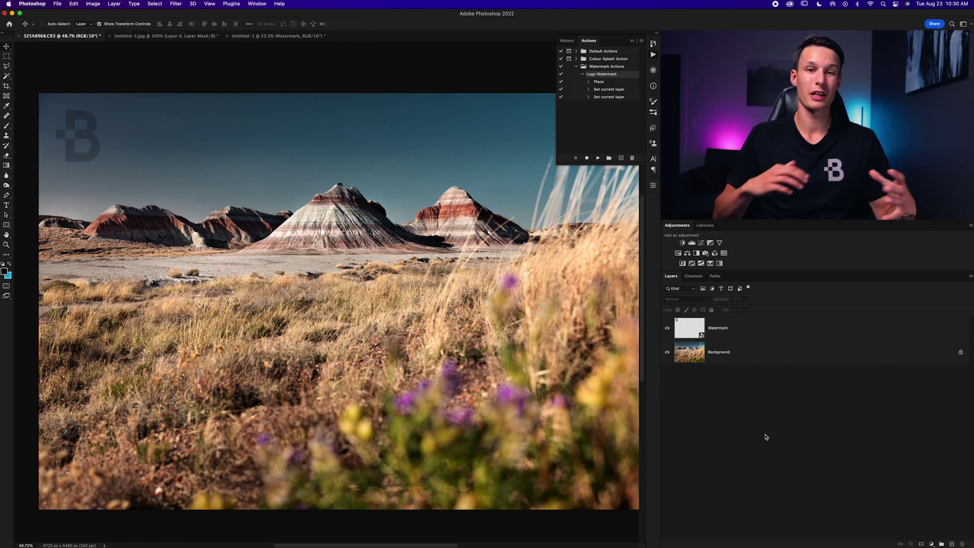